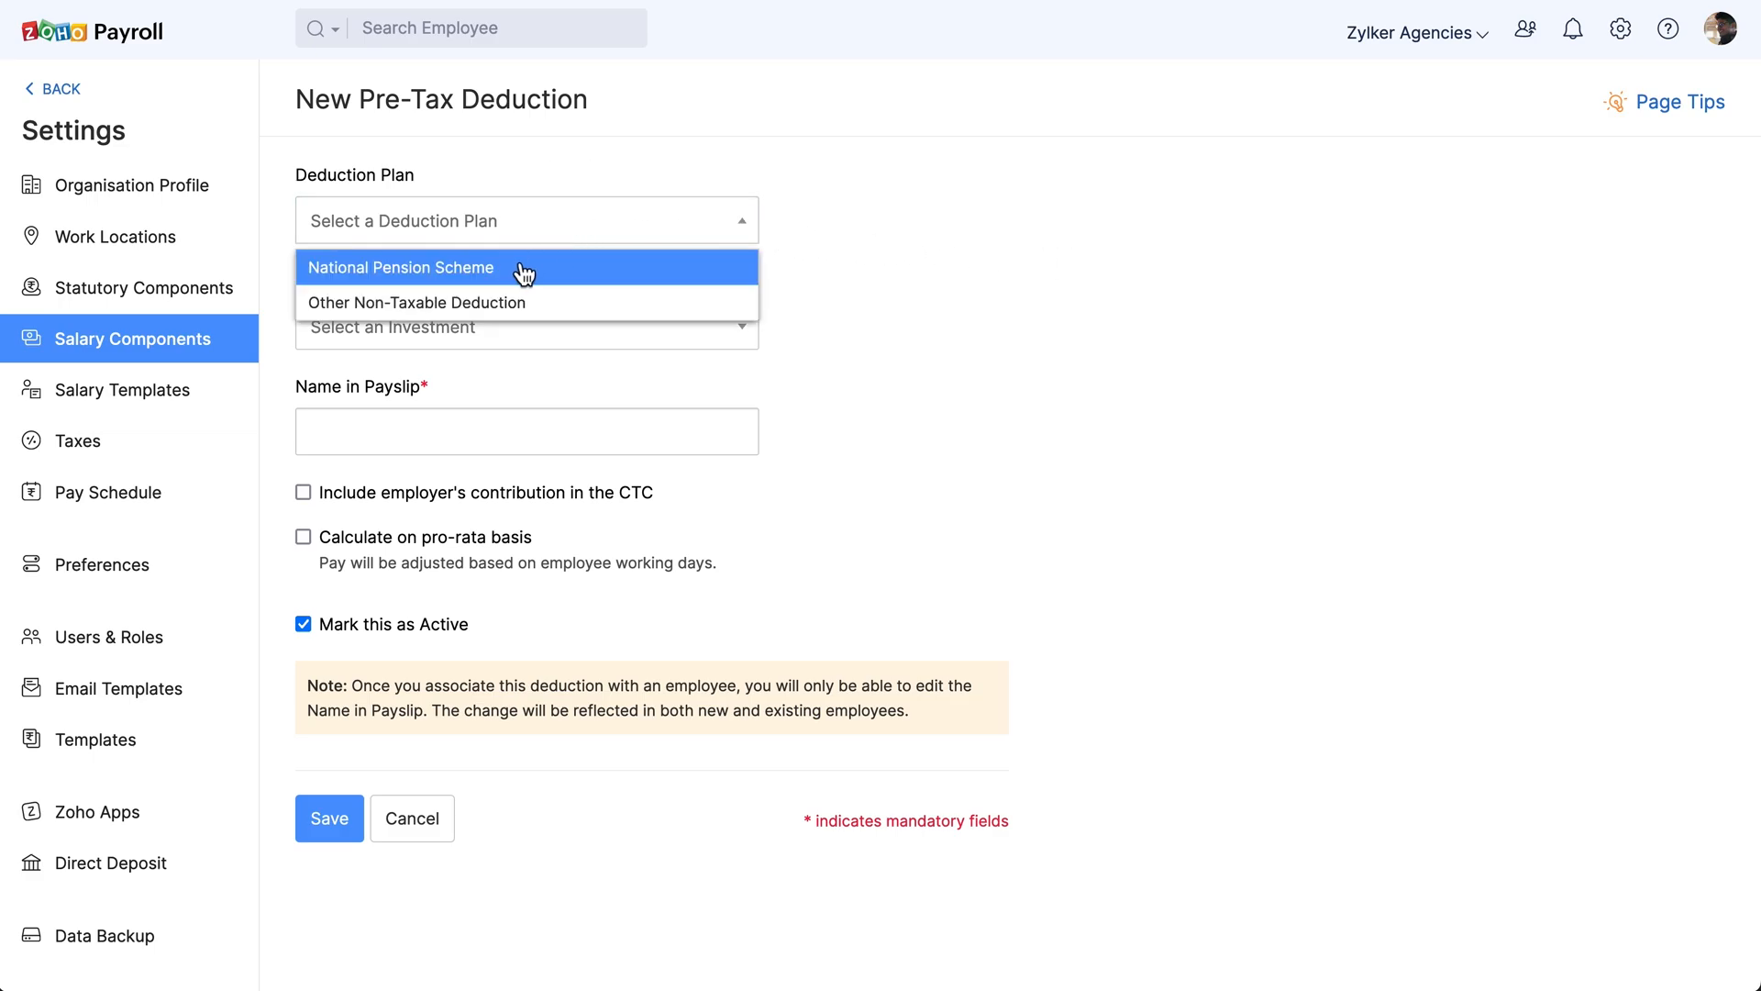
- Create a pre-tax deduction with the National Pension Scheme plan, name it NPS in the payslip, and save it
{"action": "left_click", "coordinate": [519, 268]}
{"action": "left_click", "coordinate": [419, 327]}
{"action": "type", "text": "NPS"}
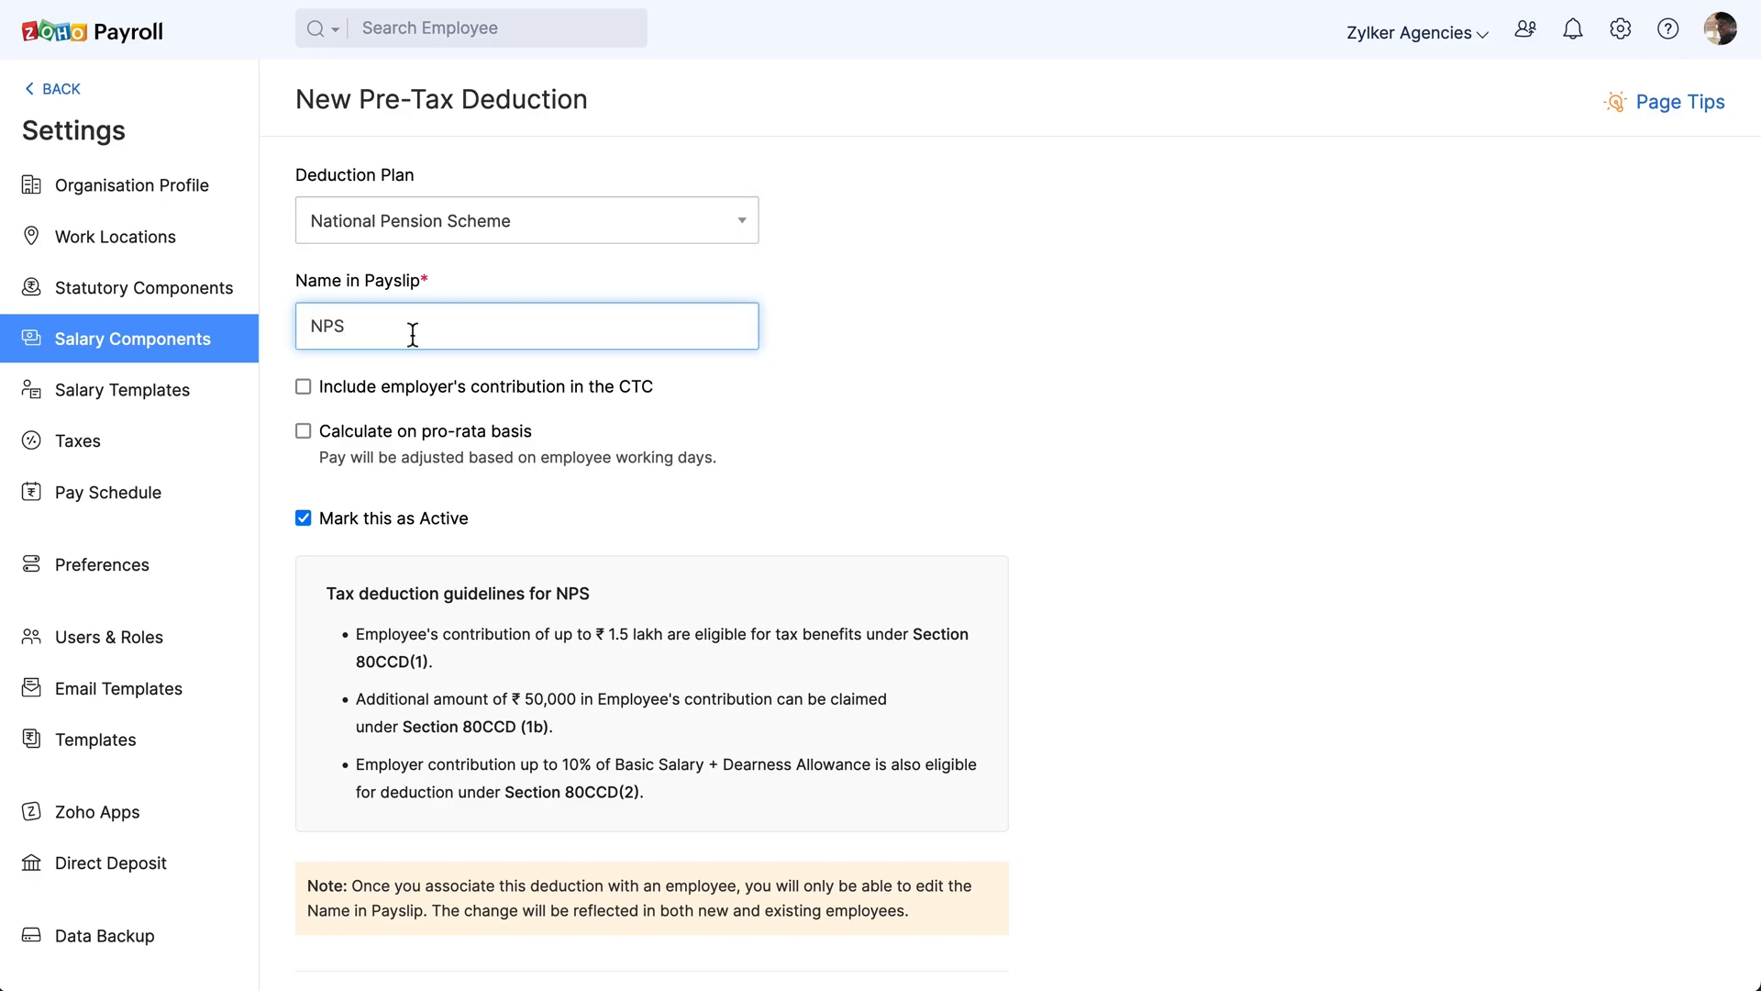
{"action": "left_click", "coordinate": [355, 367]}
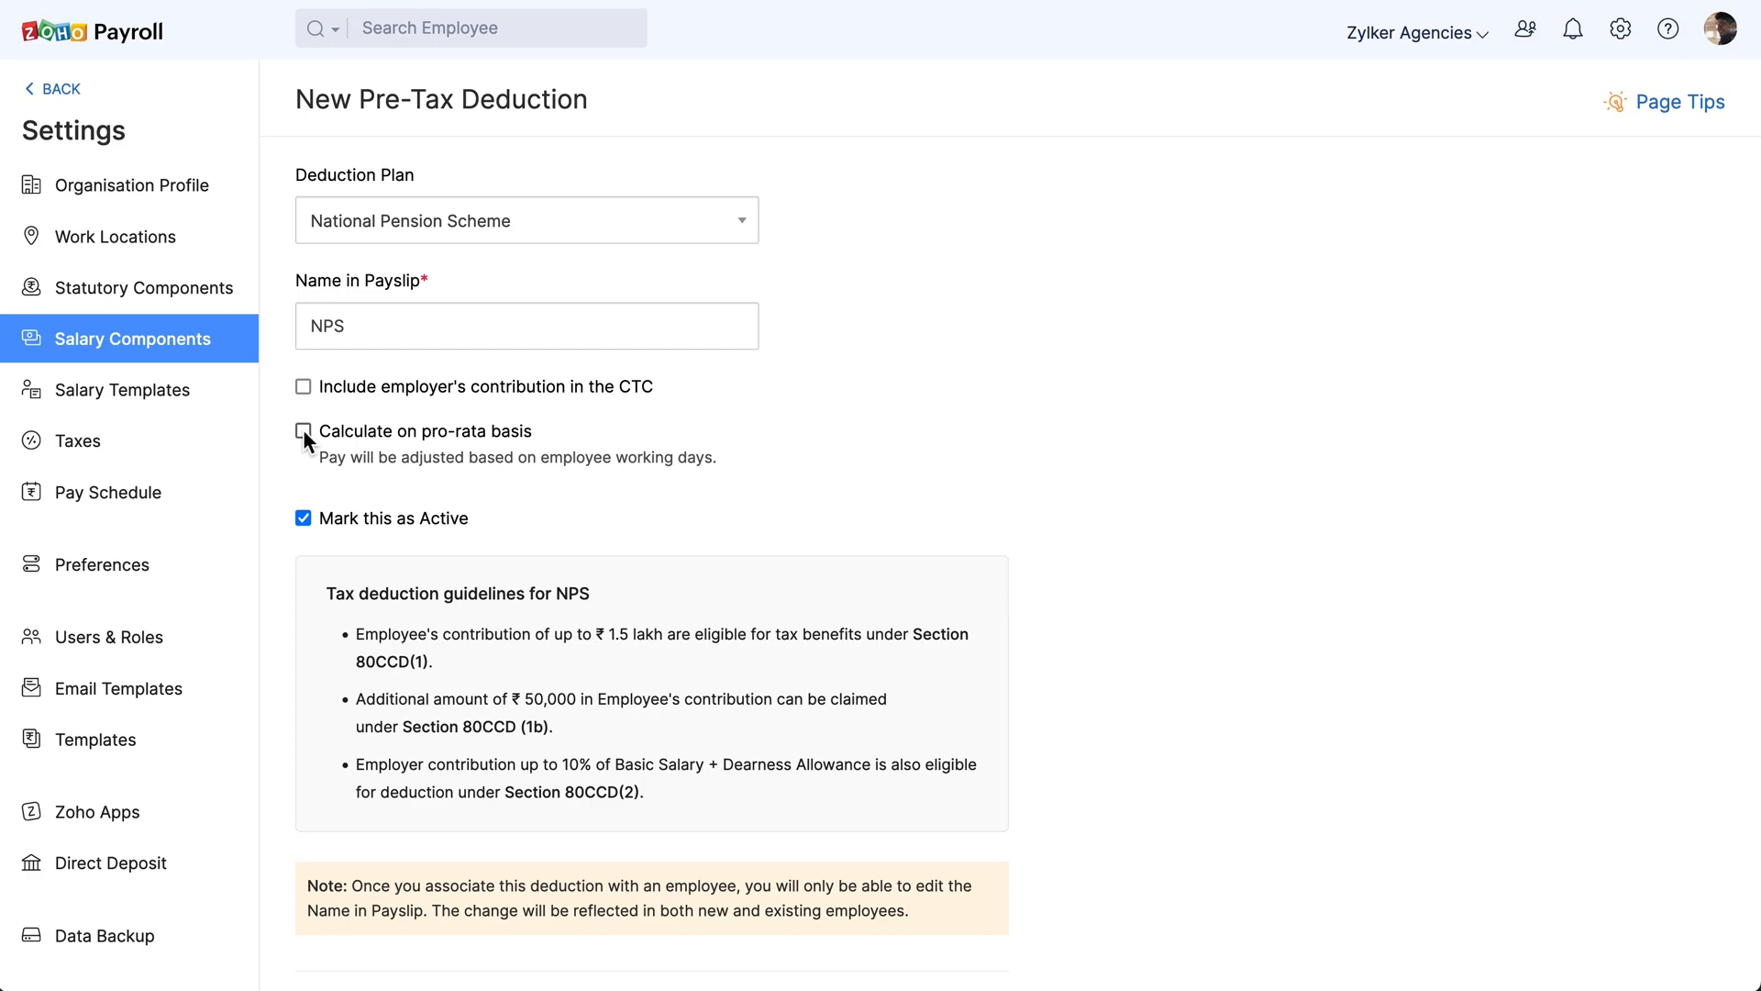
{"action": "scroll", "coordinate": [484, 647], "scroll_direction": "down", "scroll_amount": 3}
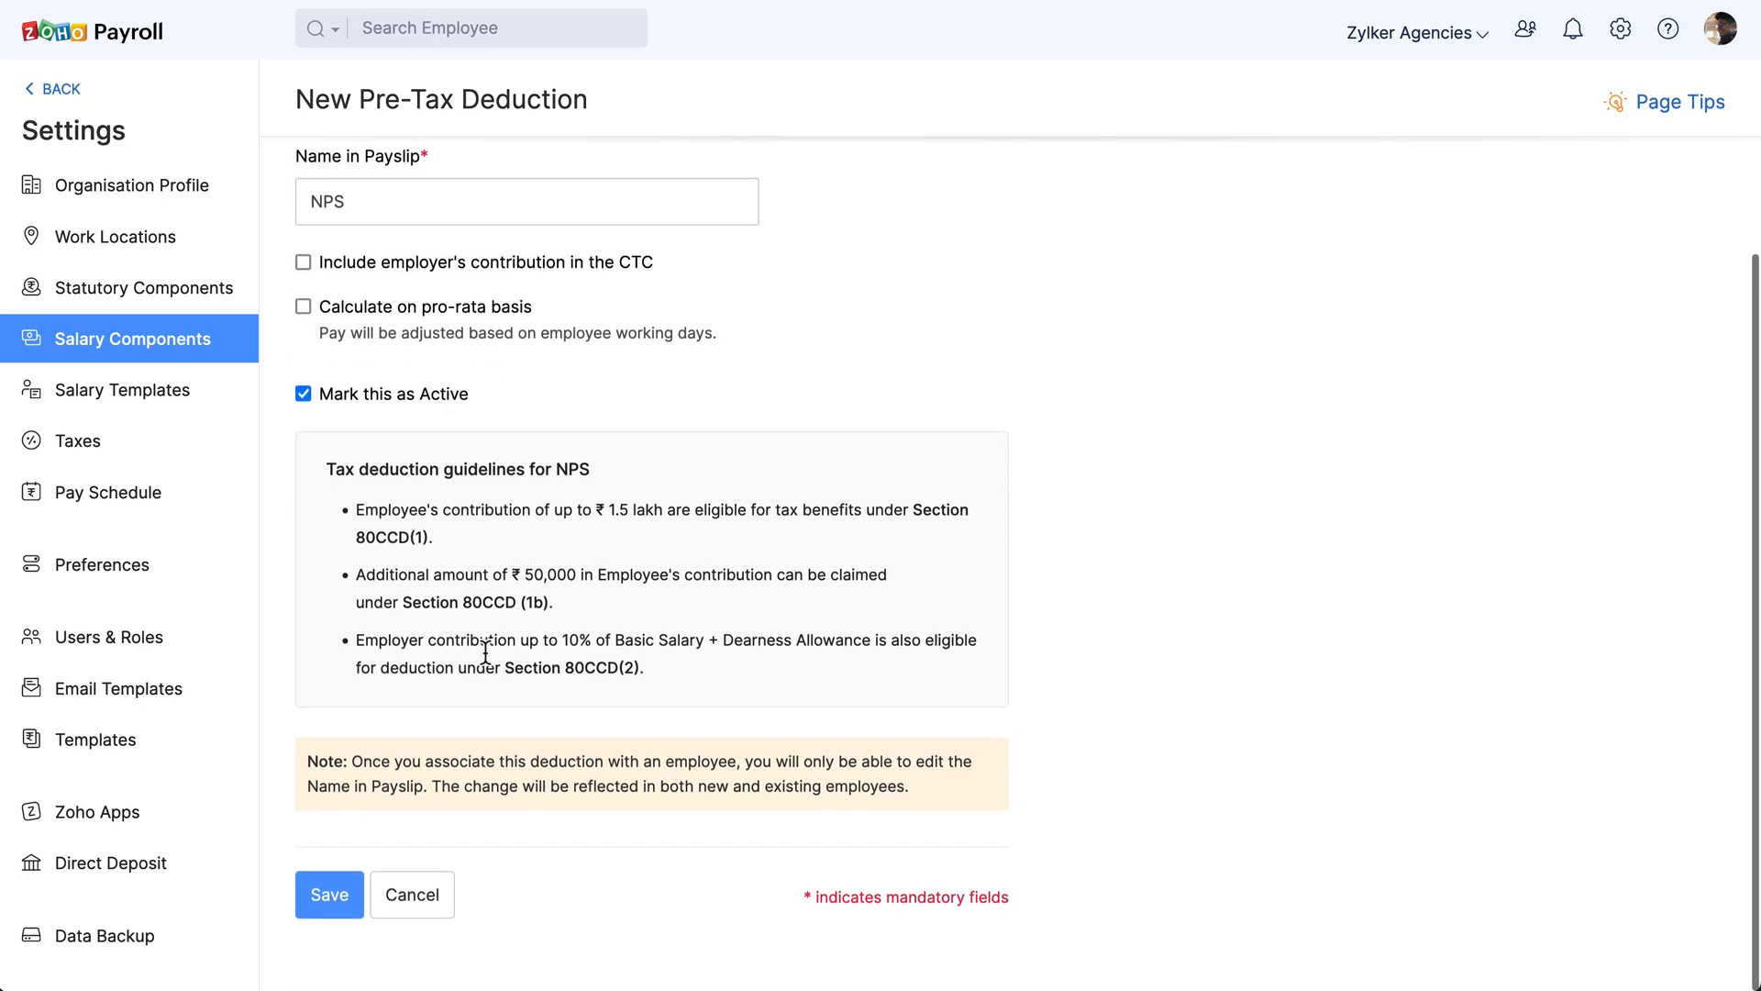
{"action": "left_click", "coordinate": [330, 899]}
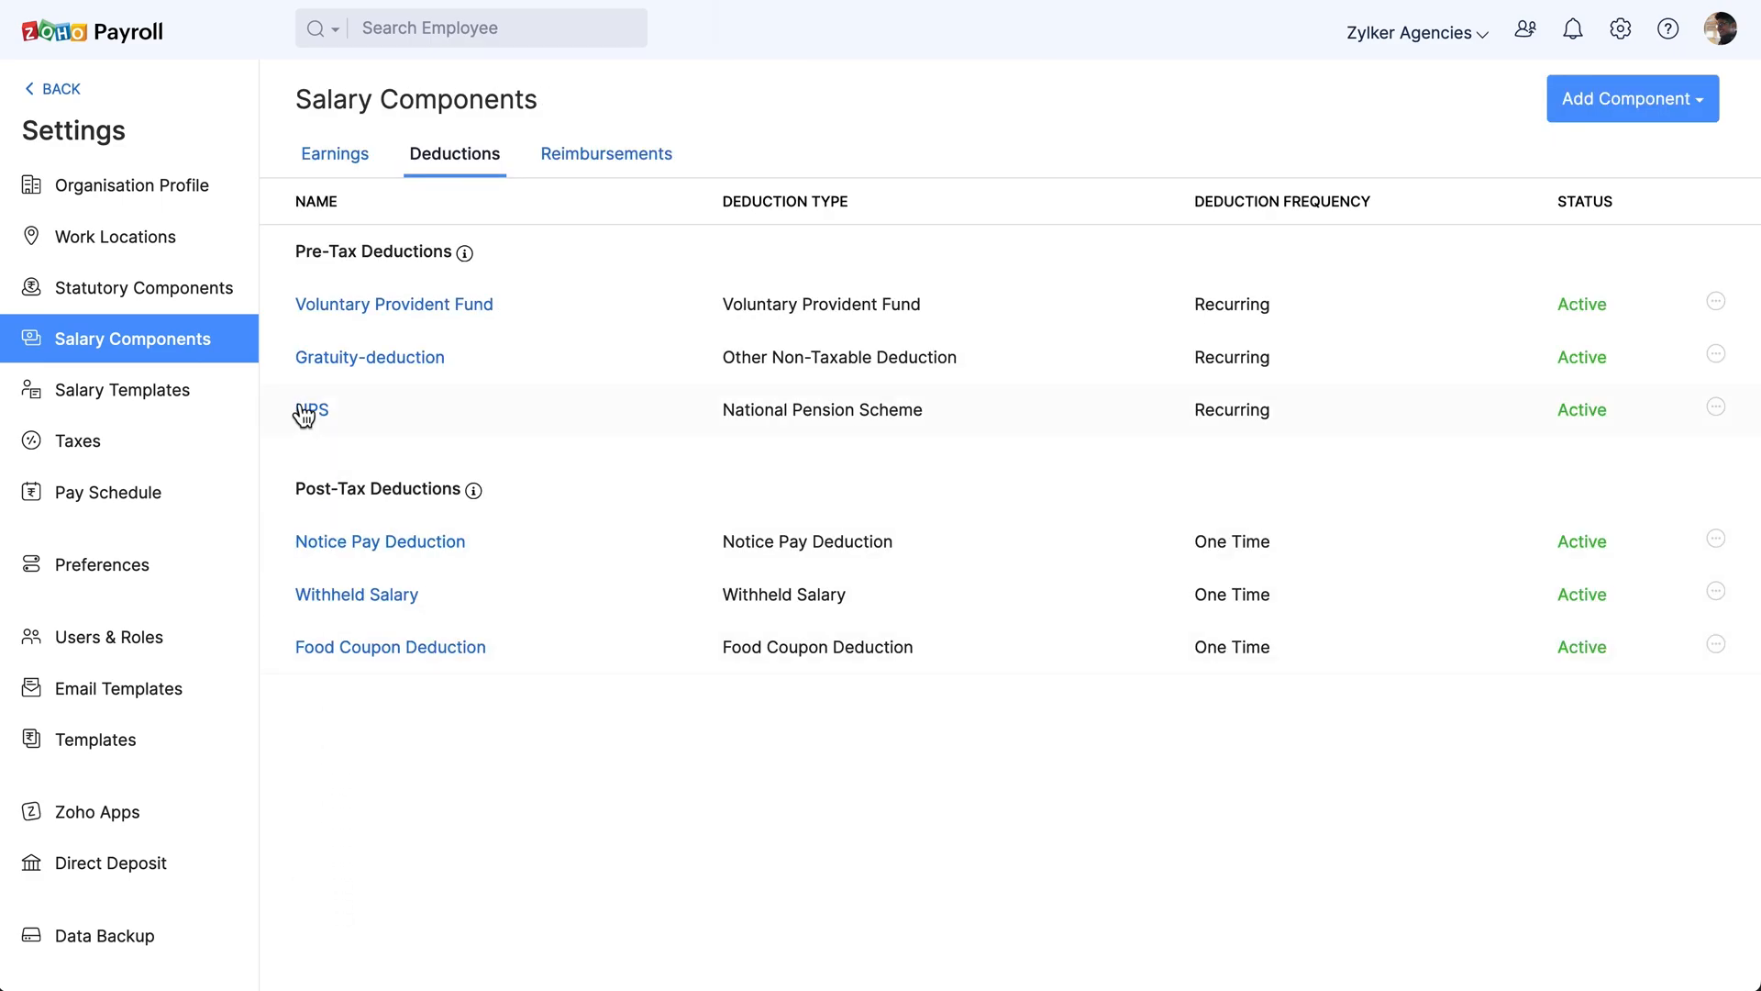
- Start a pre-tax deduction for the Design Head employee and select NPS as the deduction
{"action": "left_click", "coordinate": [79, 99]}
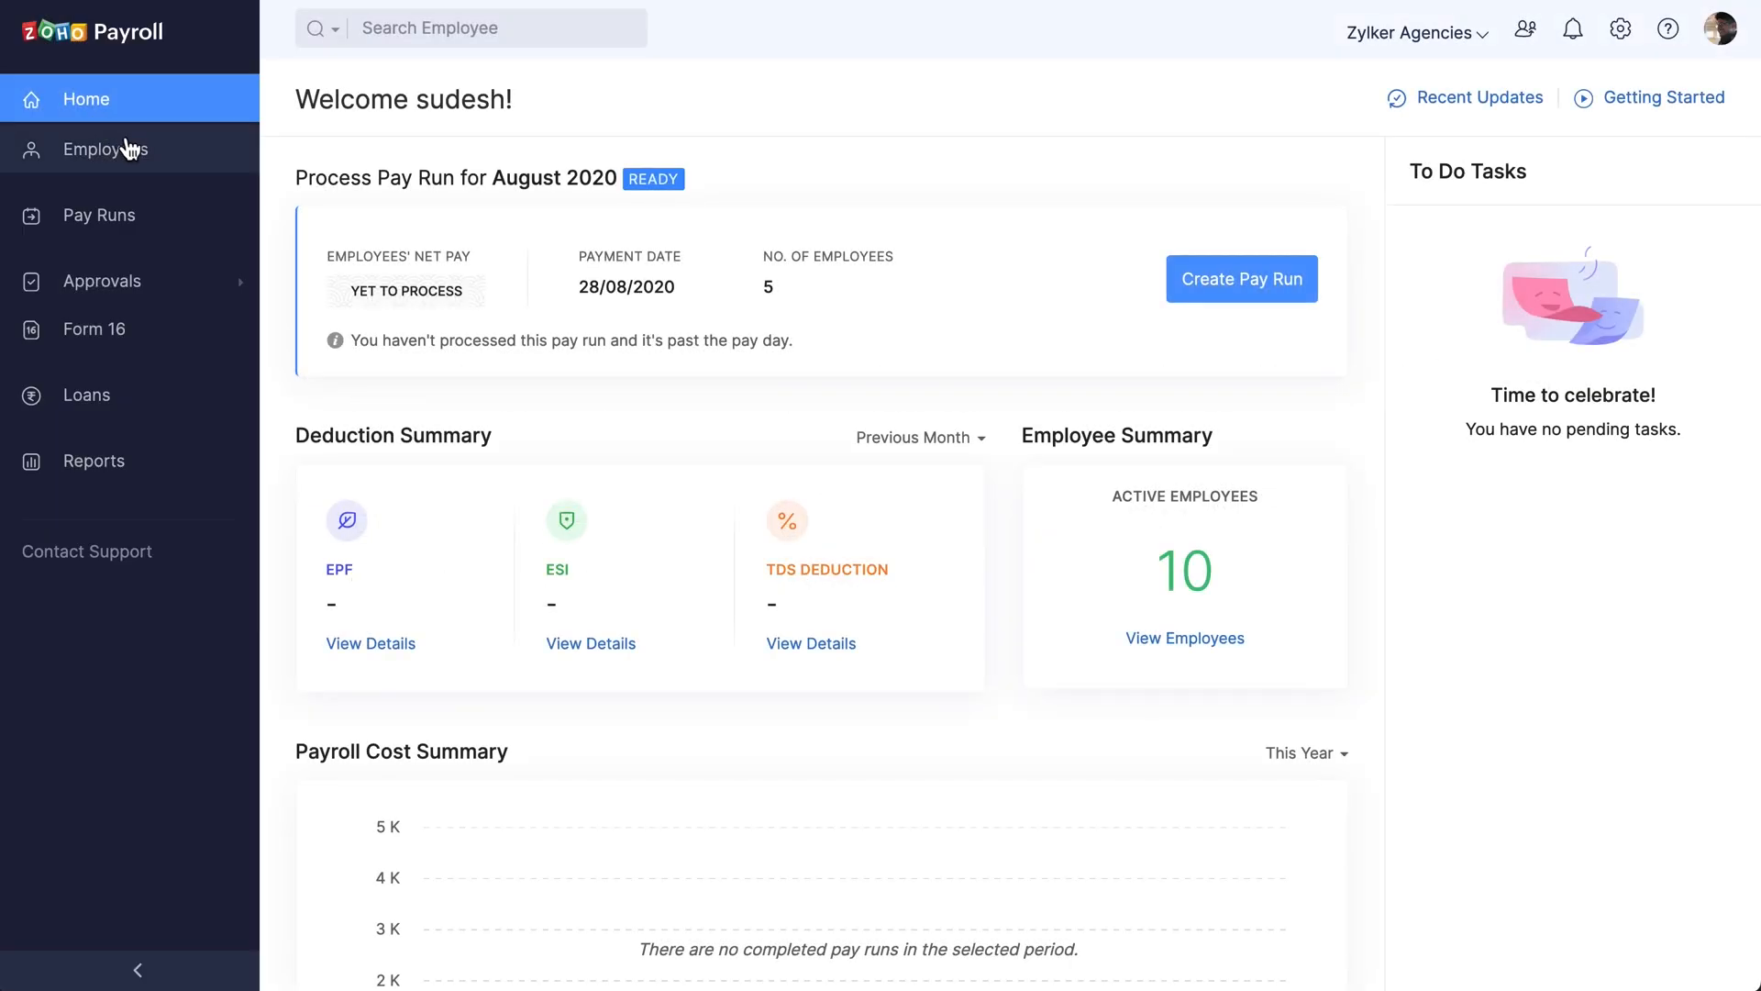
{"action": "left_click", "coordinate": [140, 154]}
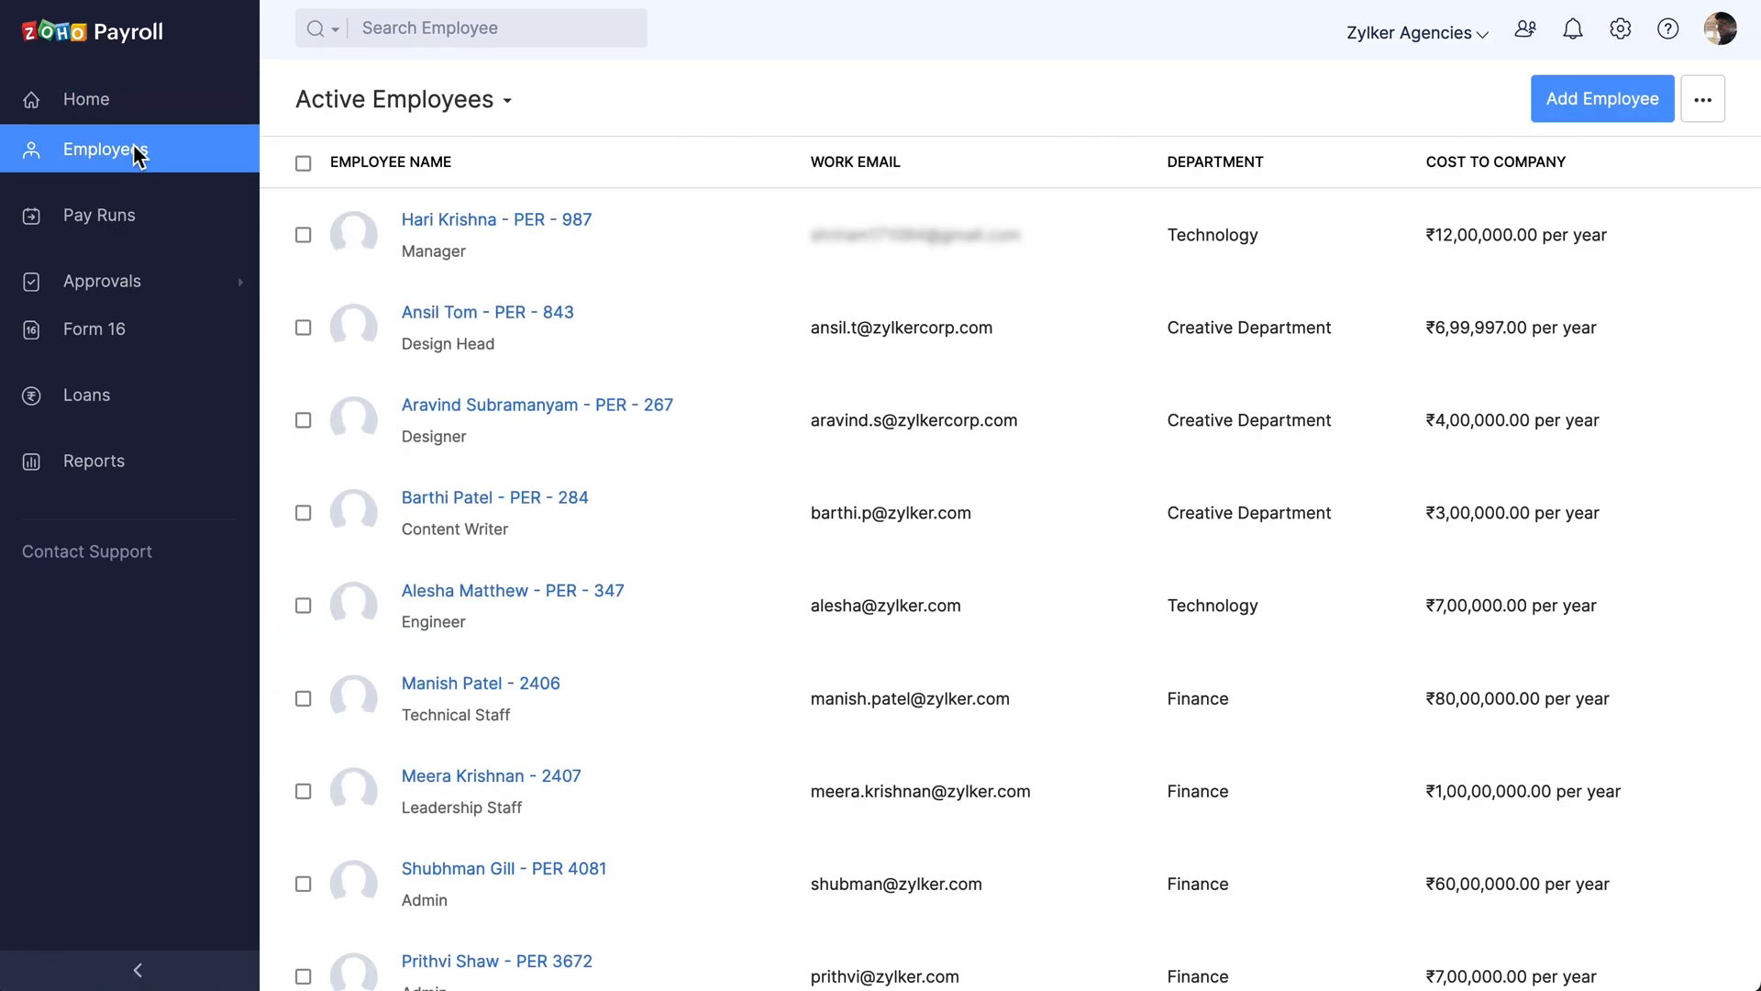
{"action": "left_click", "coordinate": [677, 345]}
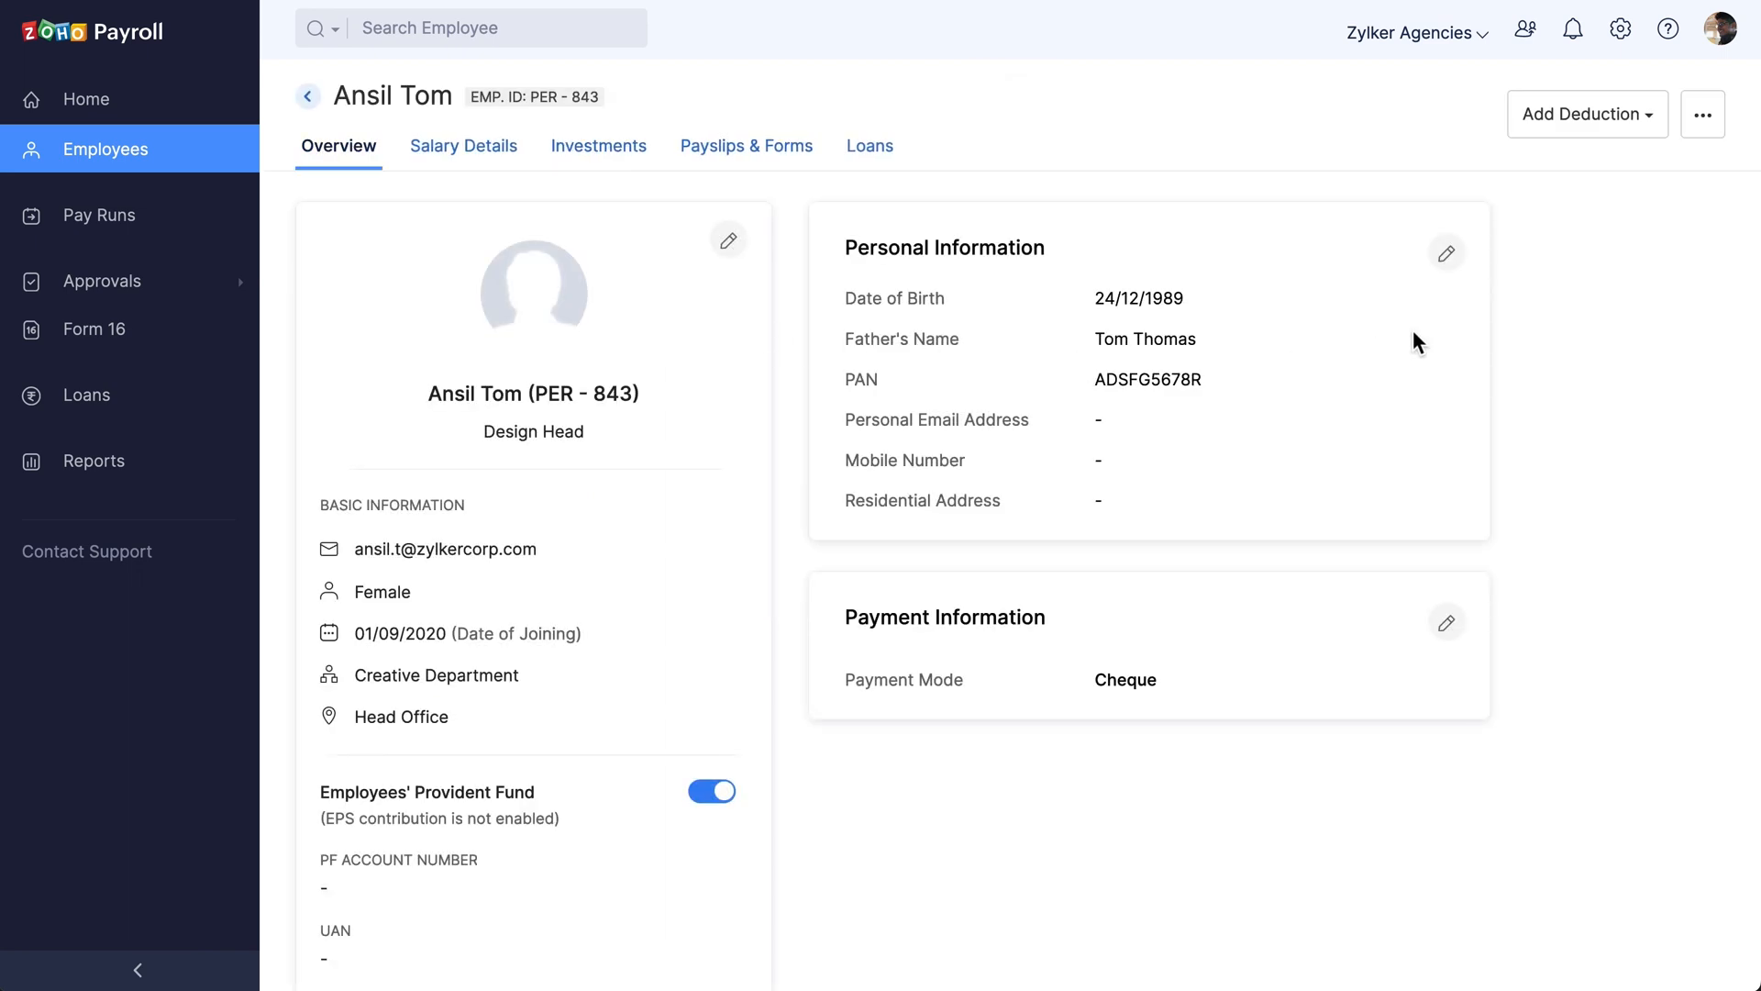
{"action": "left_click", "coordinate": [1643, 119]}
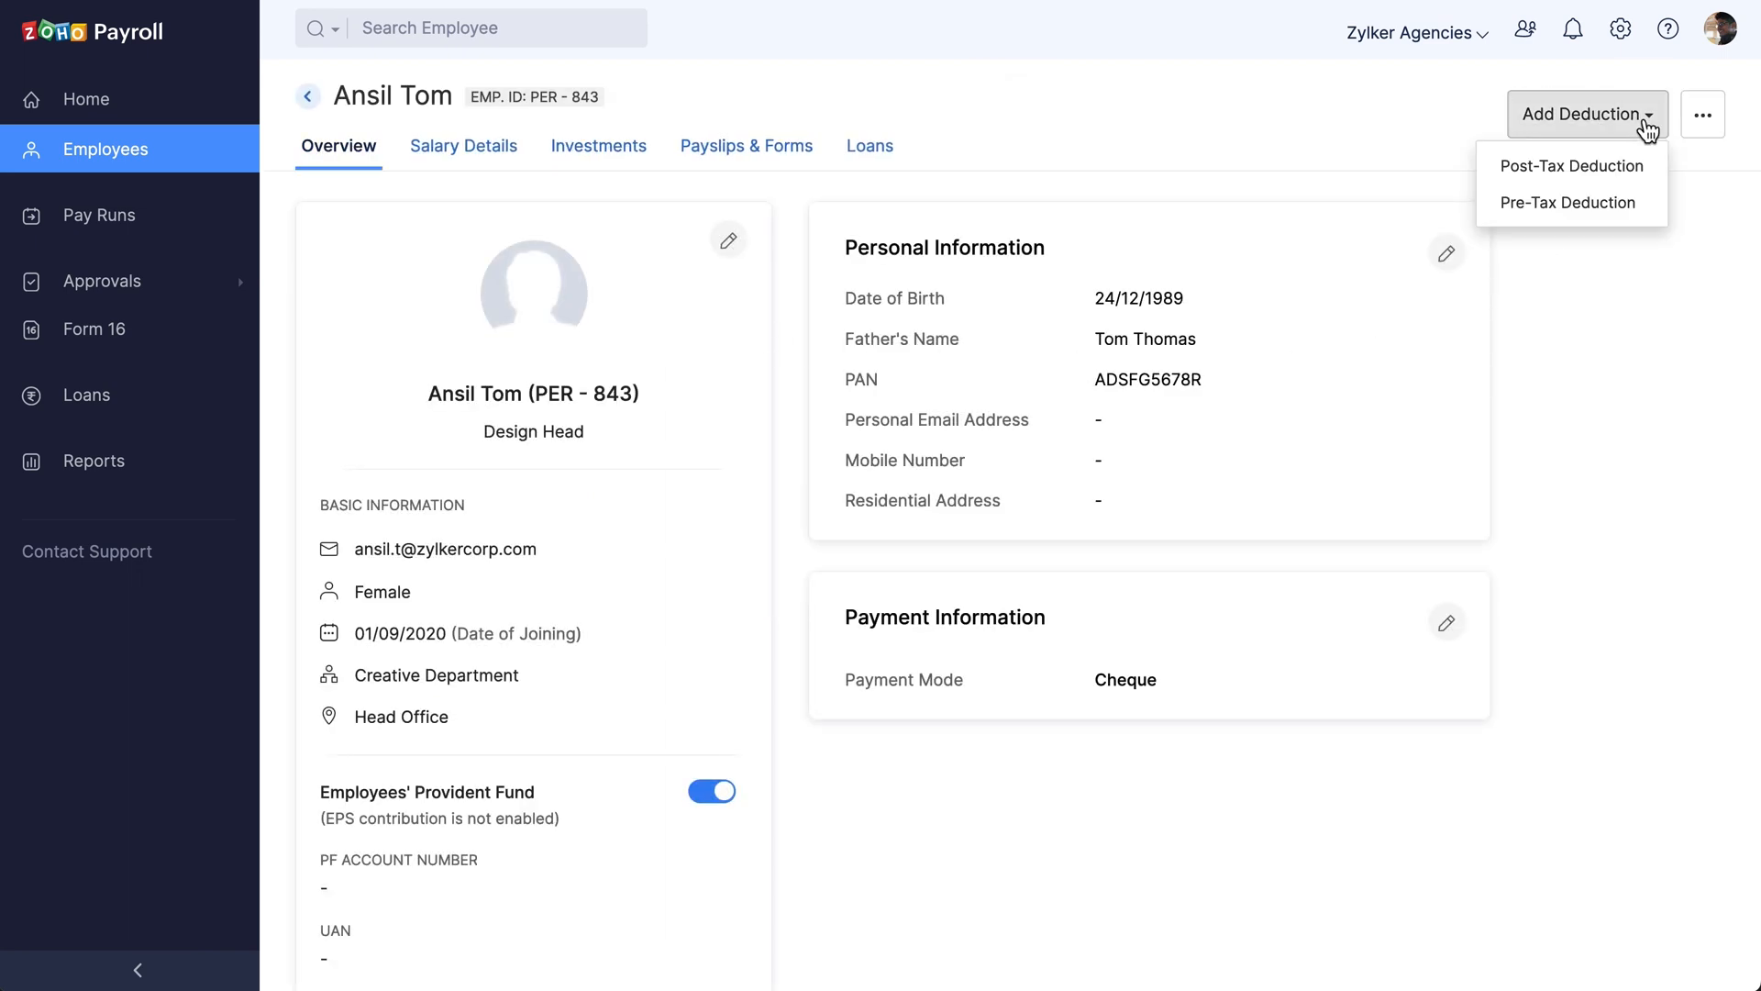
{"action": "left_click", "coordinate": [1645, 208]}
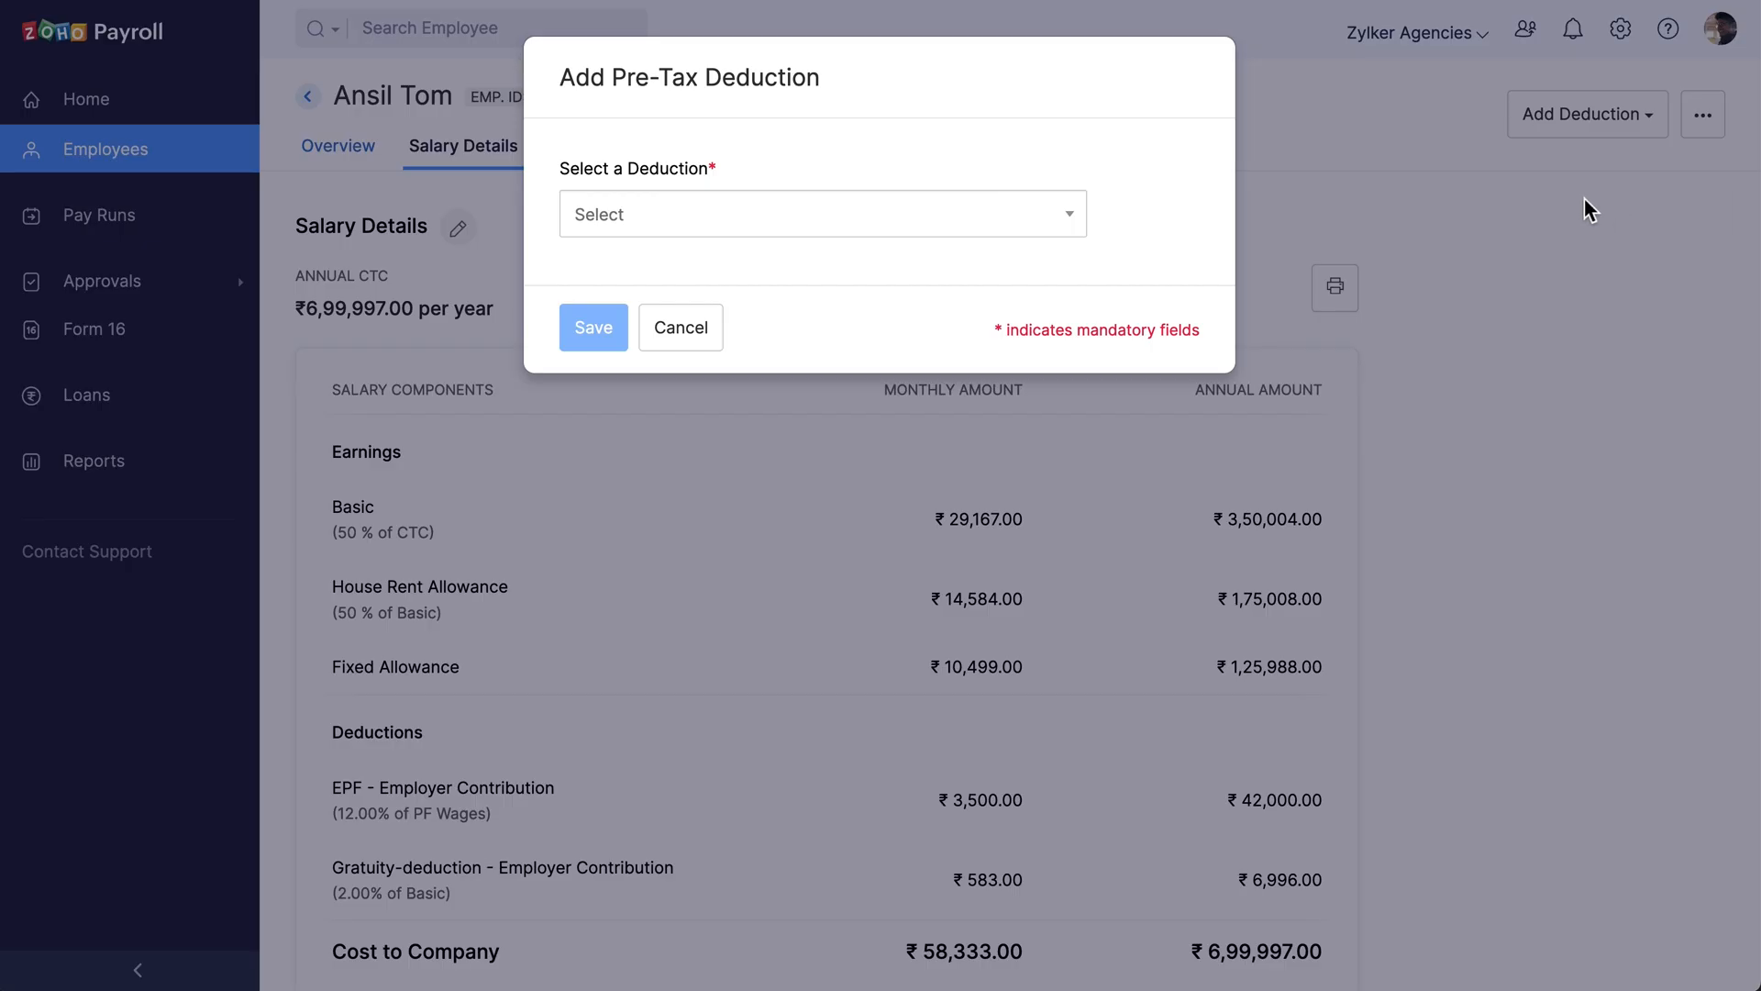
{"action": "left_click", "coordinate": [996, 208]}
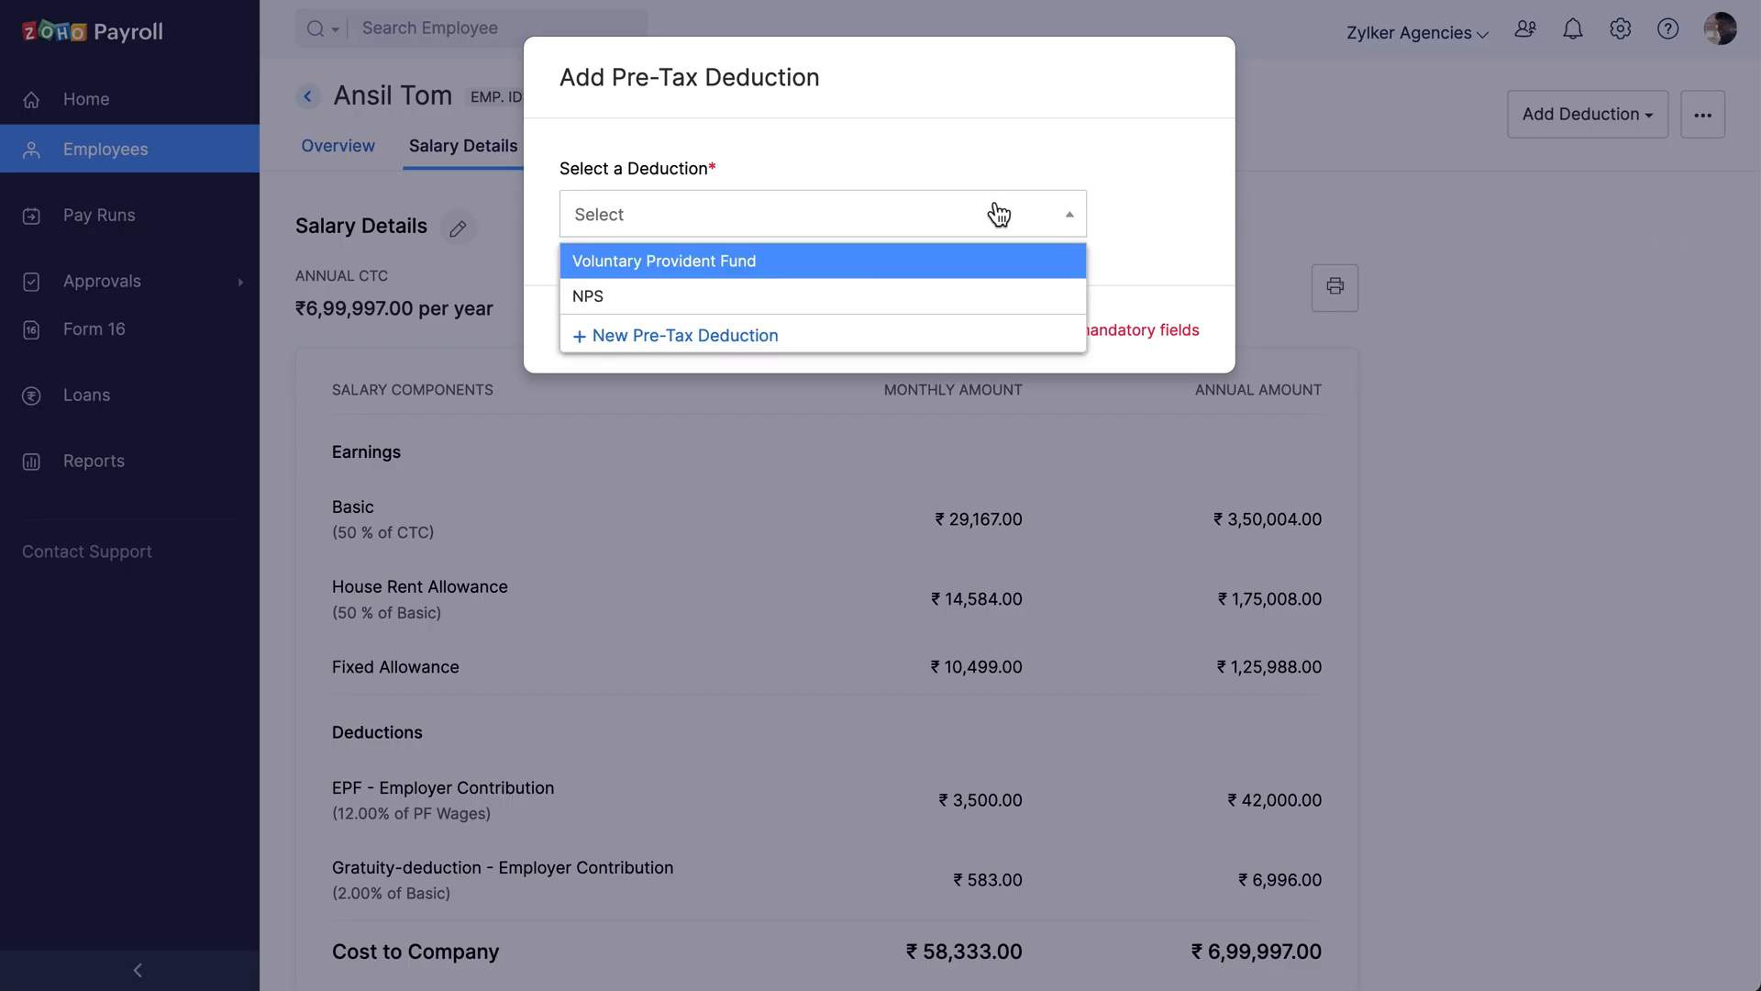
{"action": "left_click", "coordinate": [821, 298]}
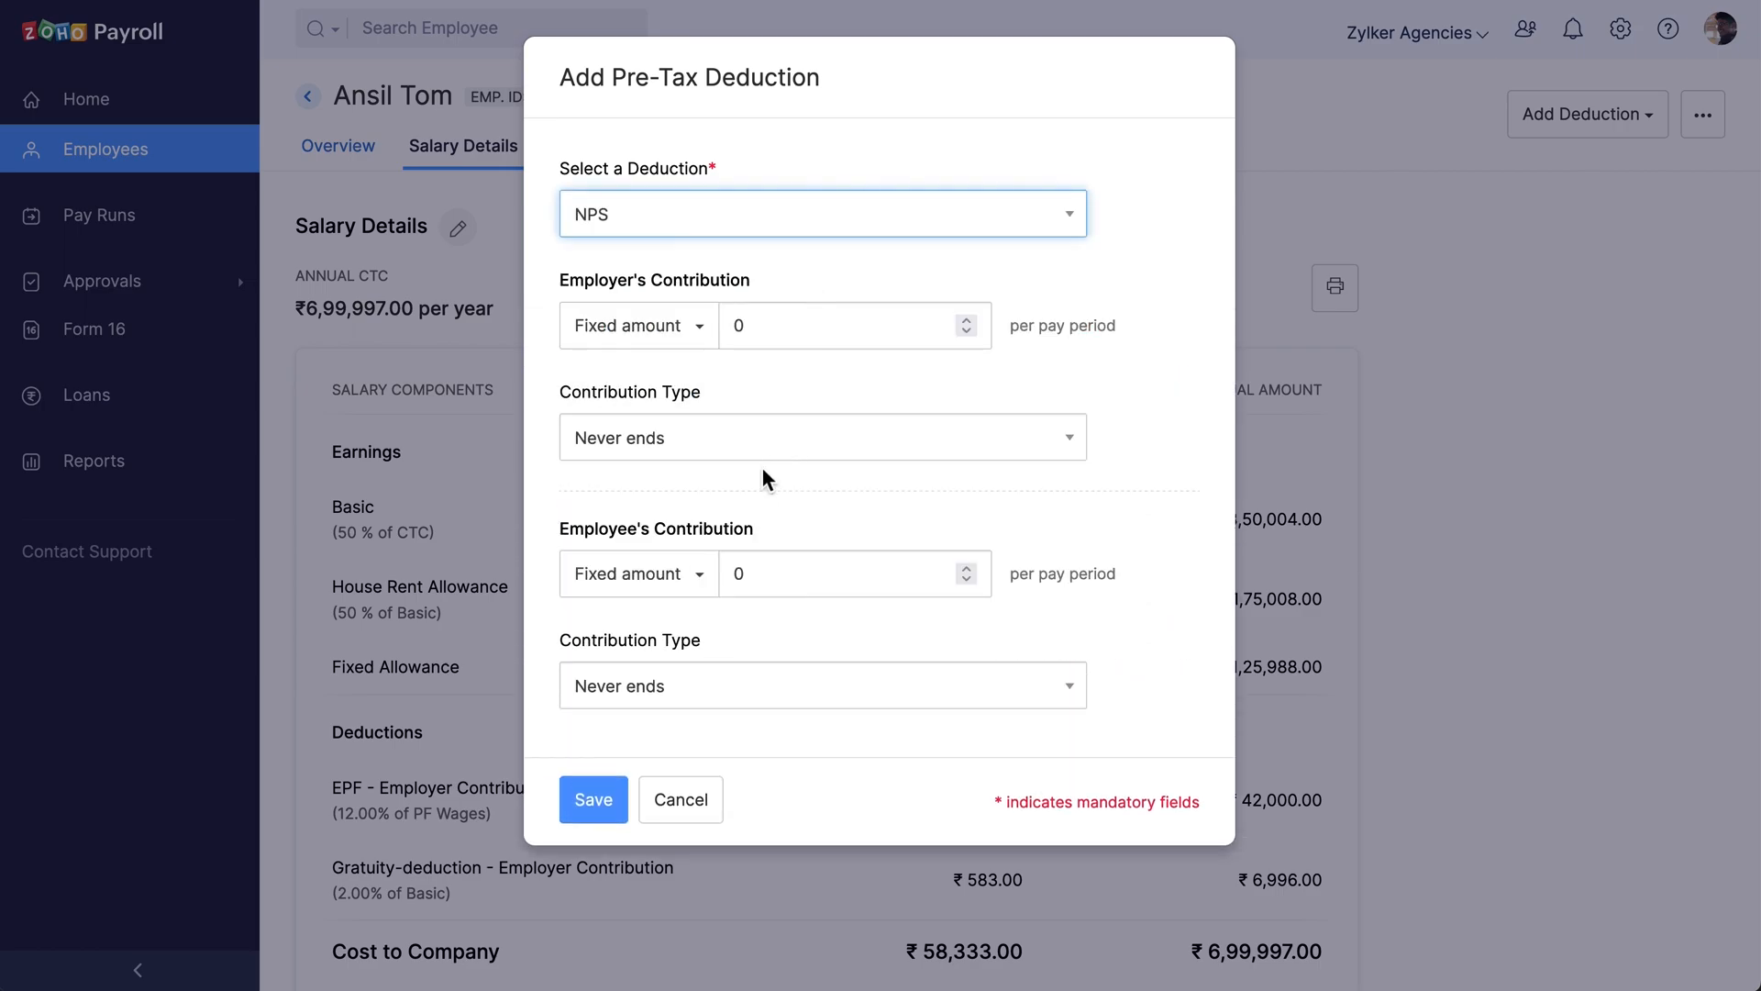
- Set the employee's NPS contribution to a fixed amount of 500 per pay period that never ends, and save the deduction
{"action": "left_click", "coordinate": [691, 578]}
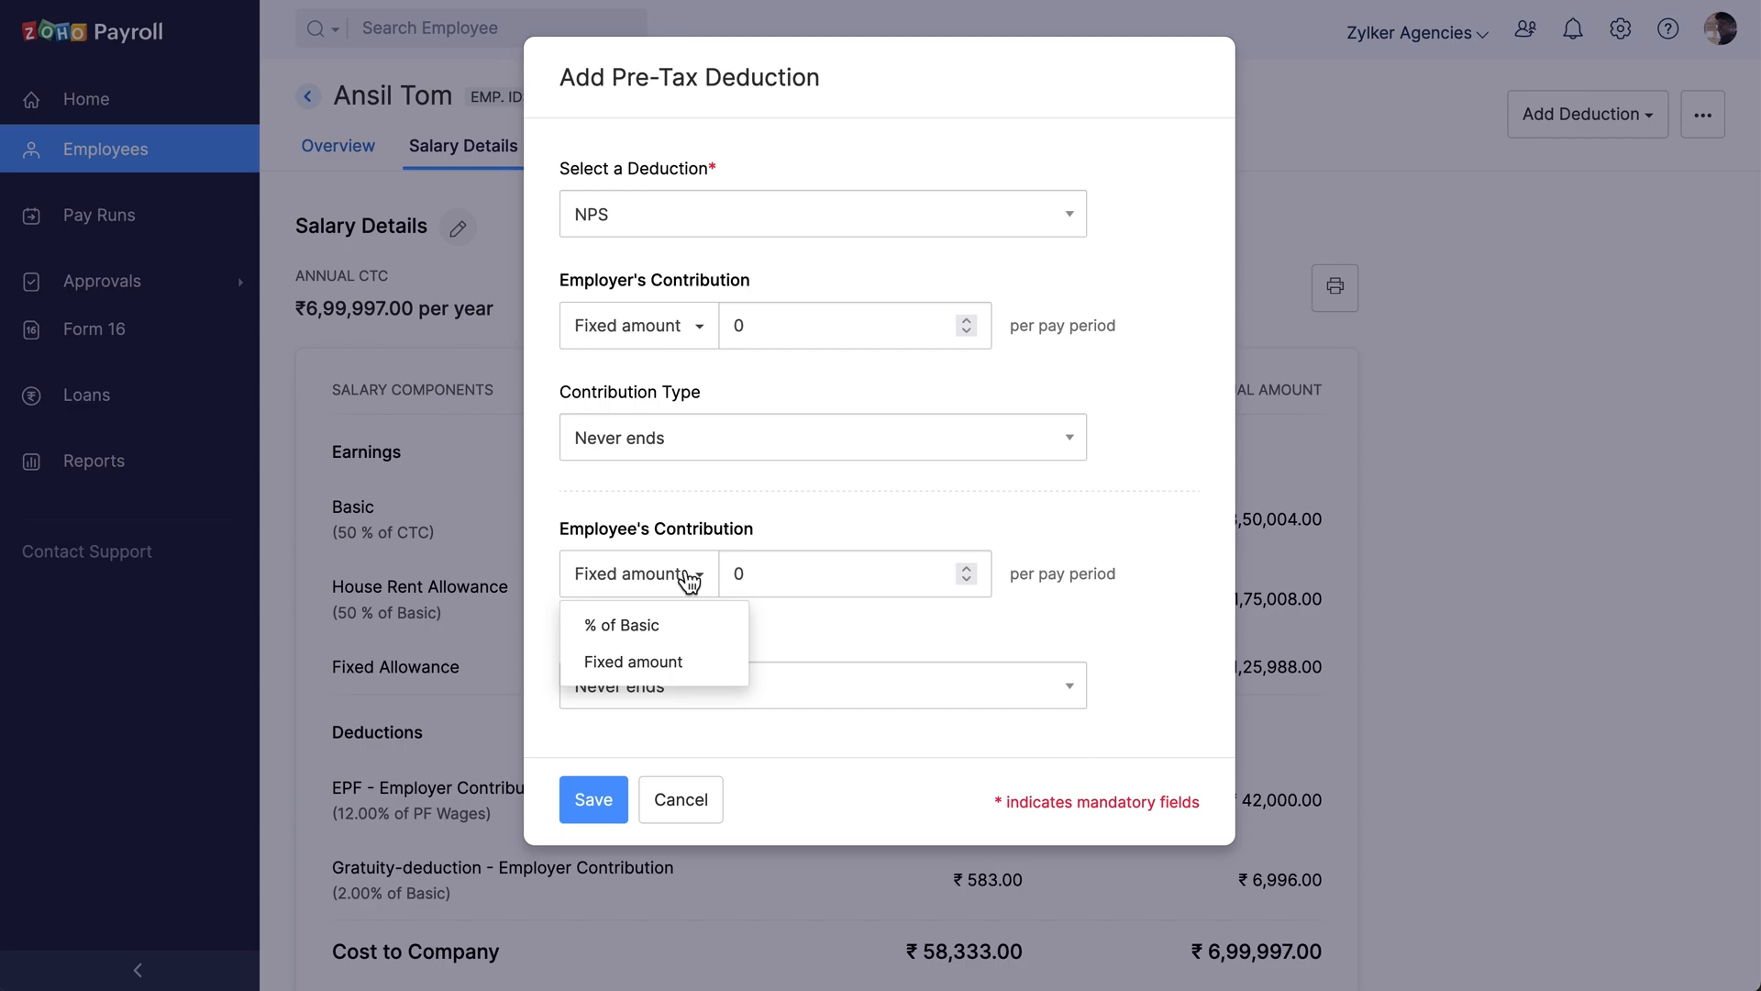
{"action": "left_click", "coordinate": [697, 661]}
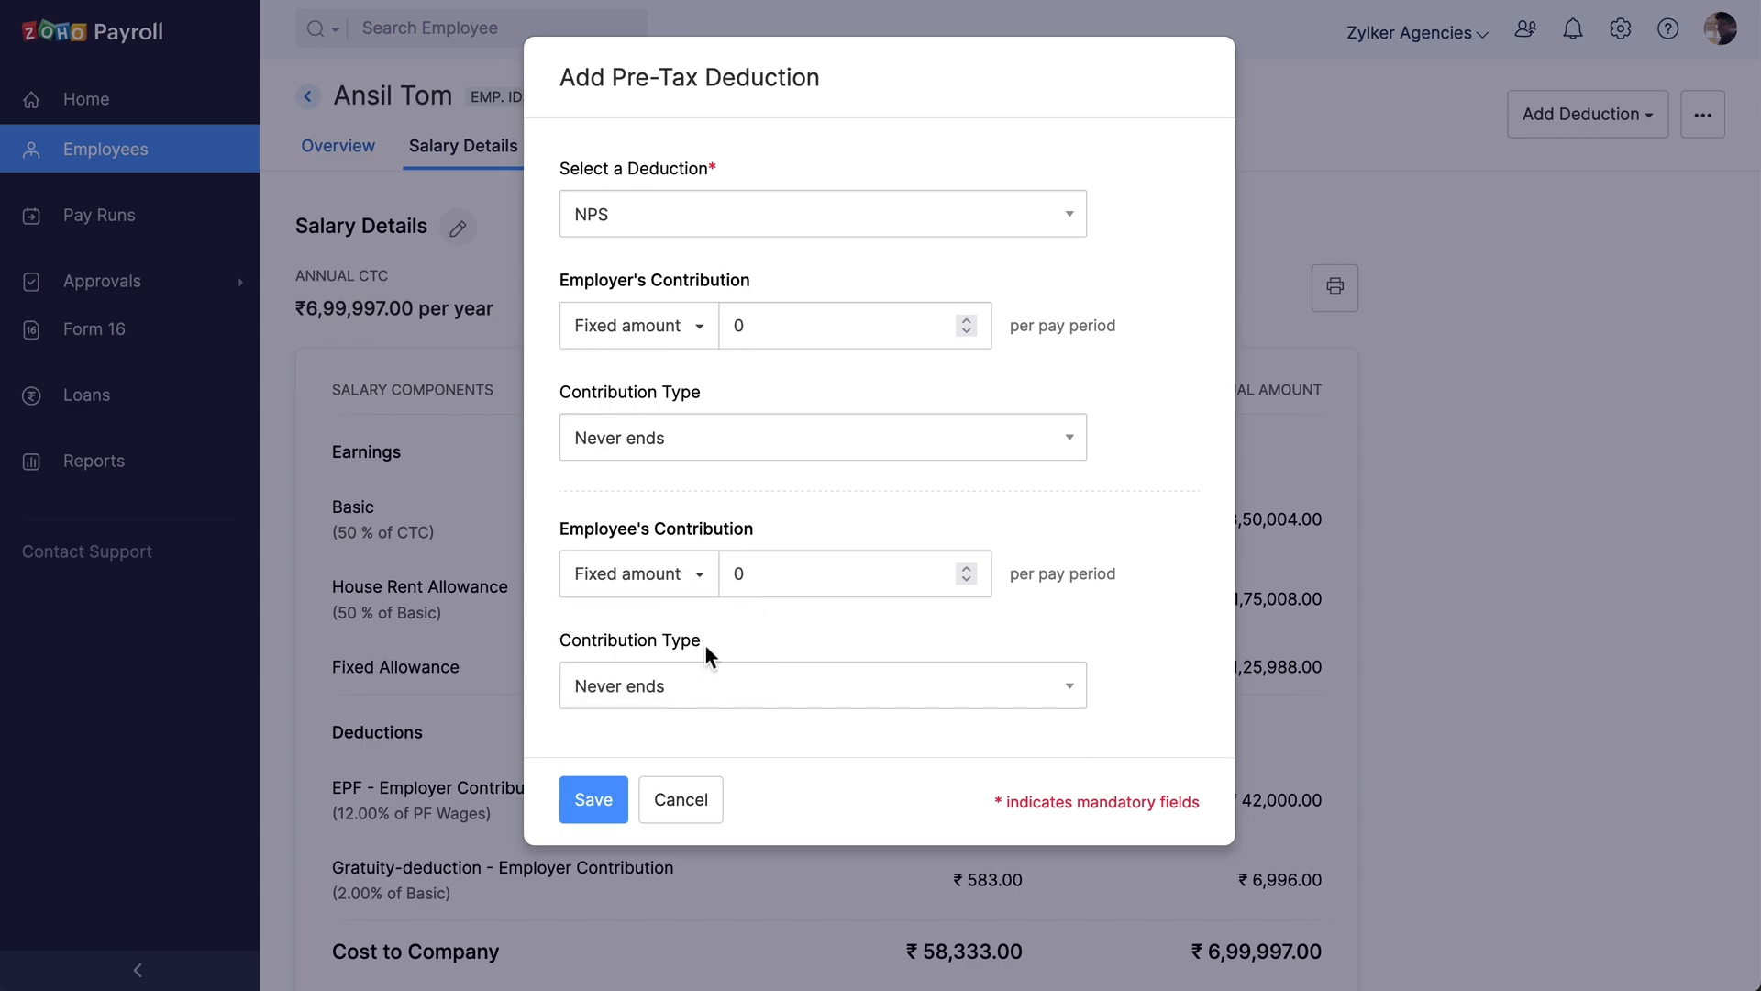
{"action": "left_click", "coordinate": [761, 589]}
{"action": "type", "text": "500"}
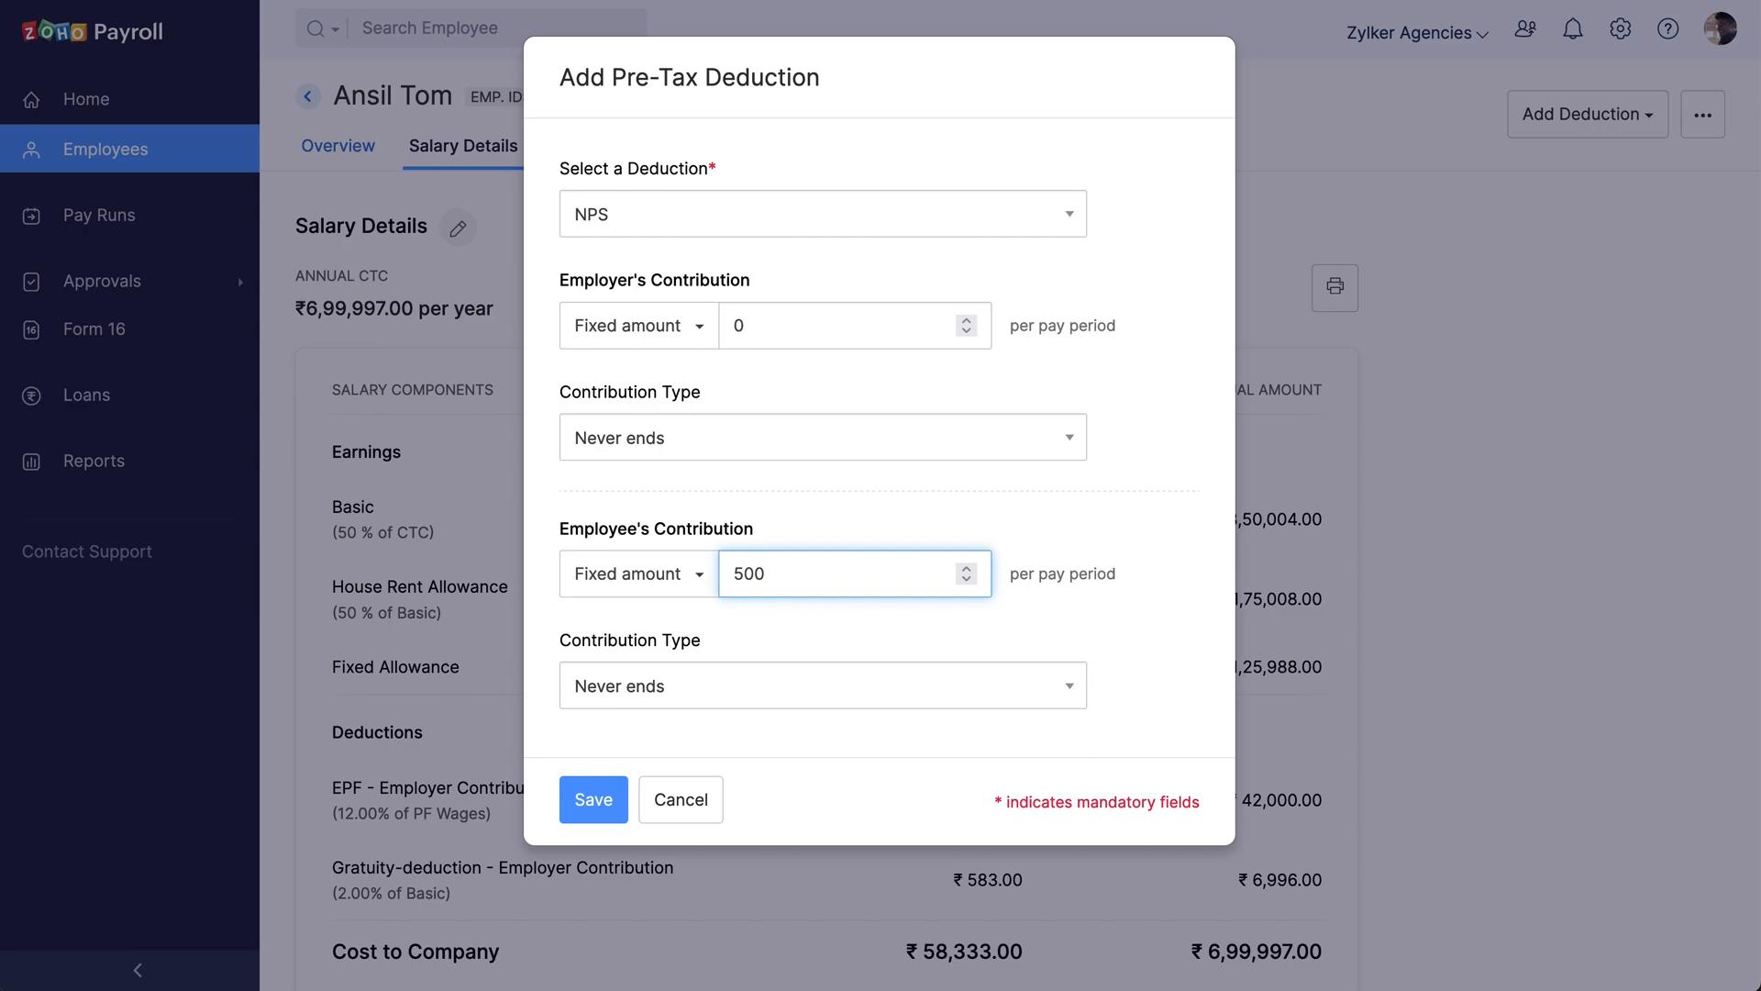
{"action": "left_click", "coordinate": [721, 700]}
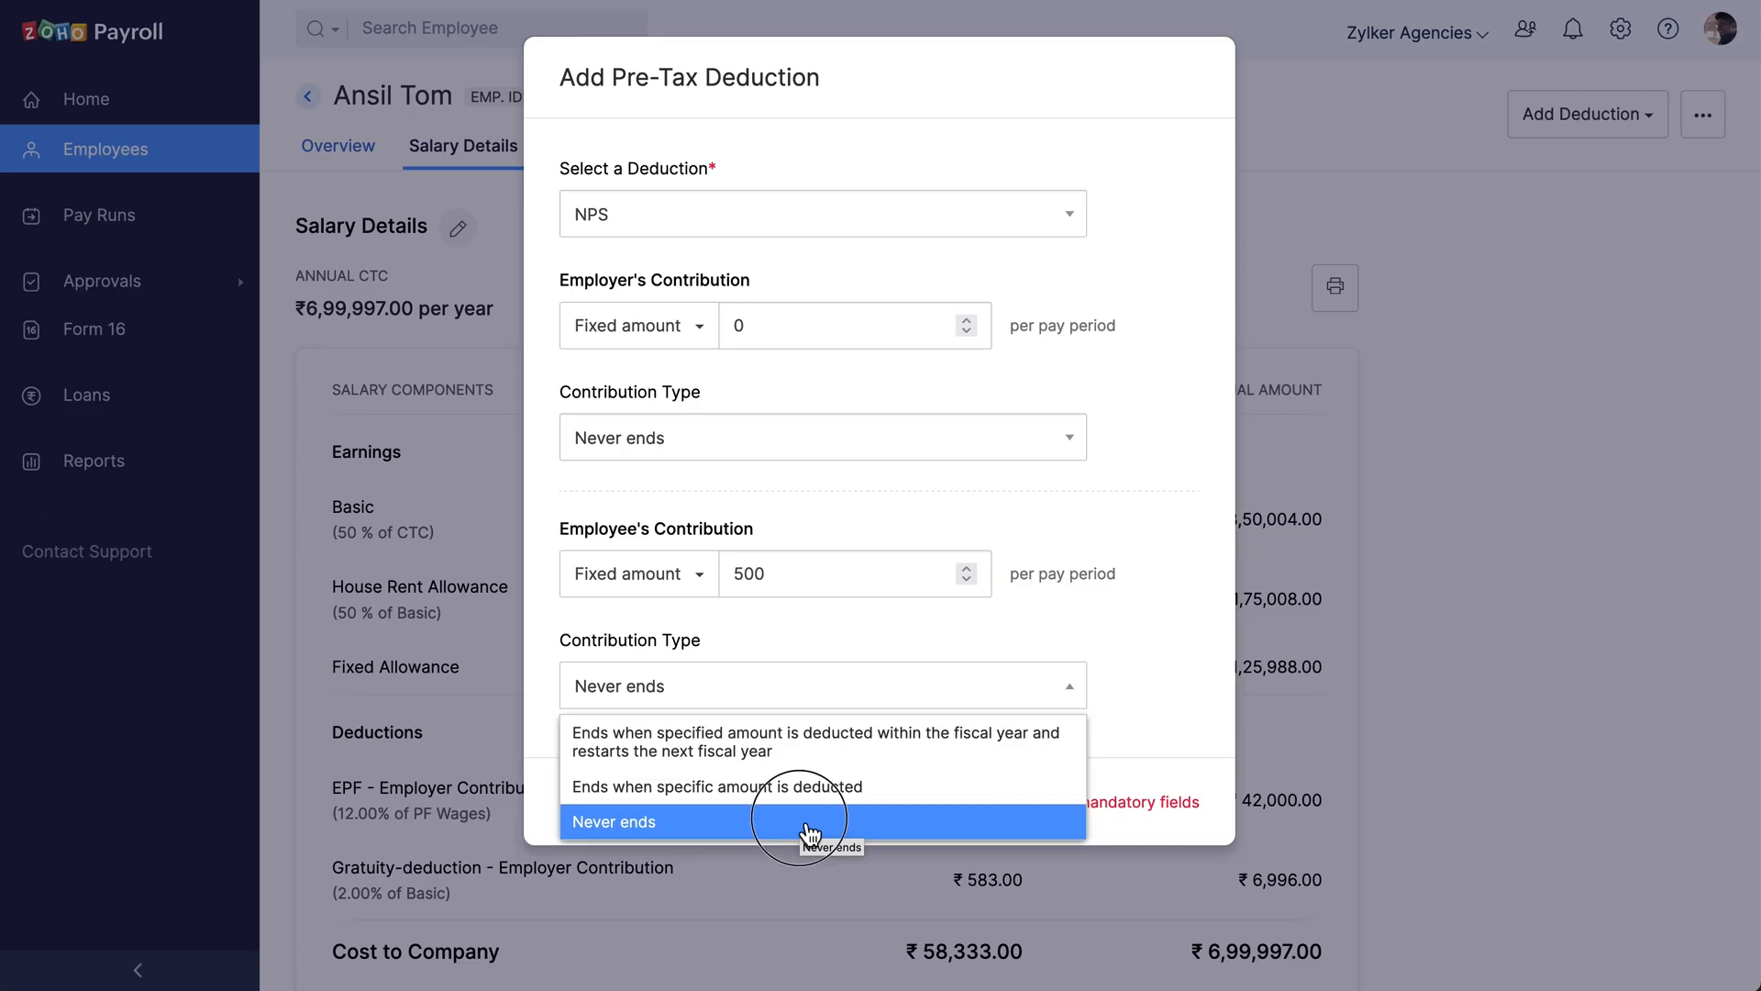
{"action": "left_click", "coordinate": [725, 839]}
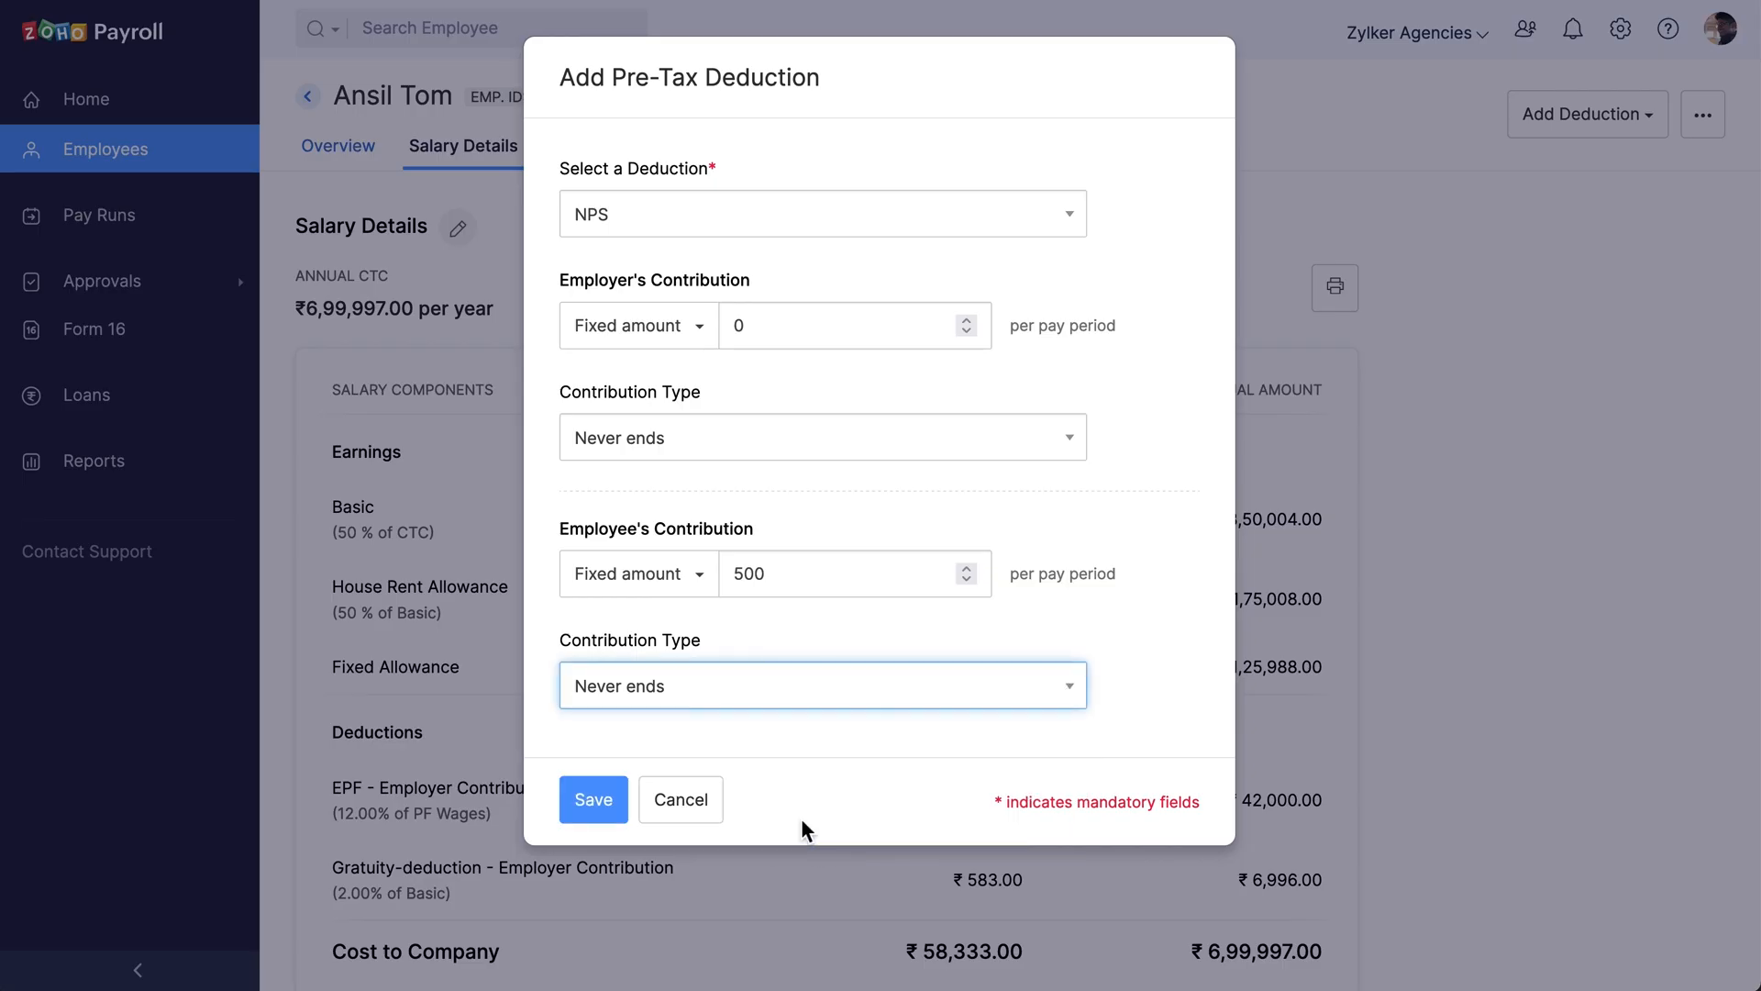
{"action": "left_click", "coordinate": [604, 808]}
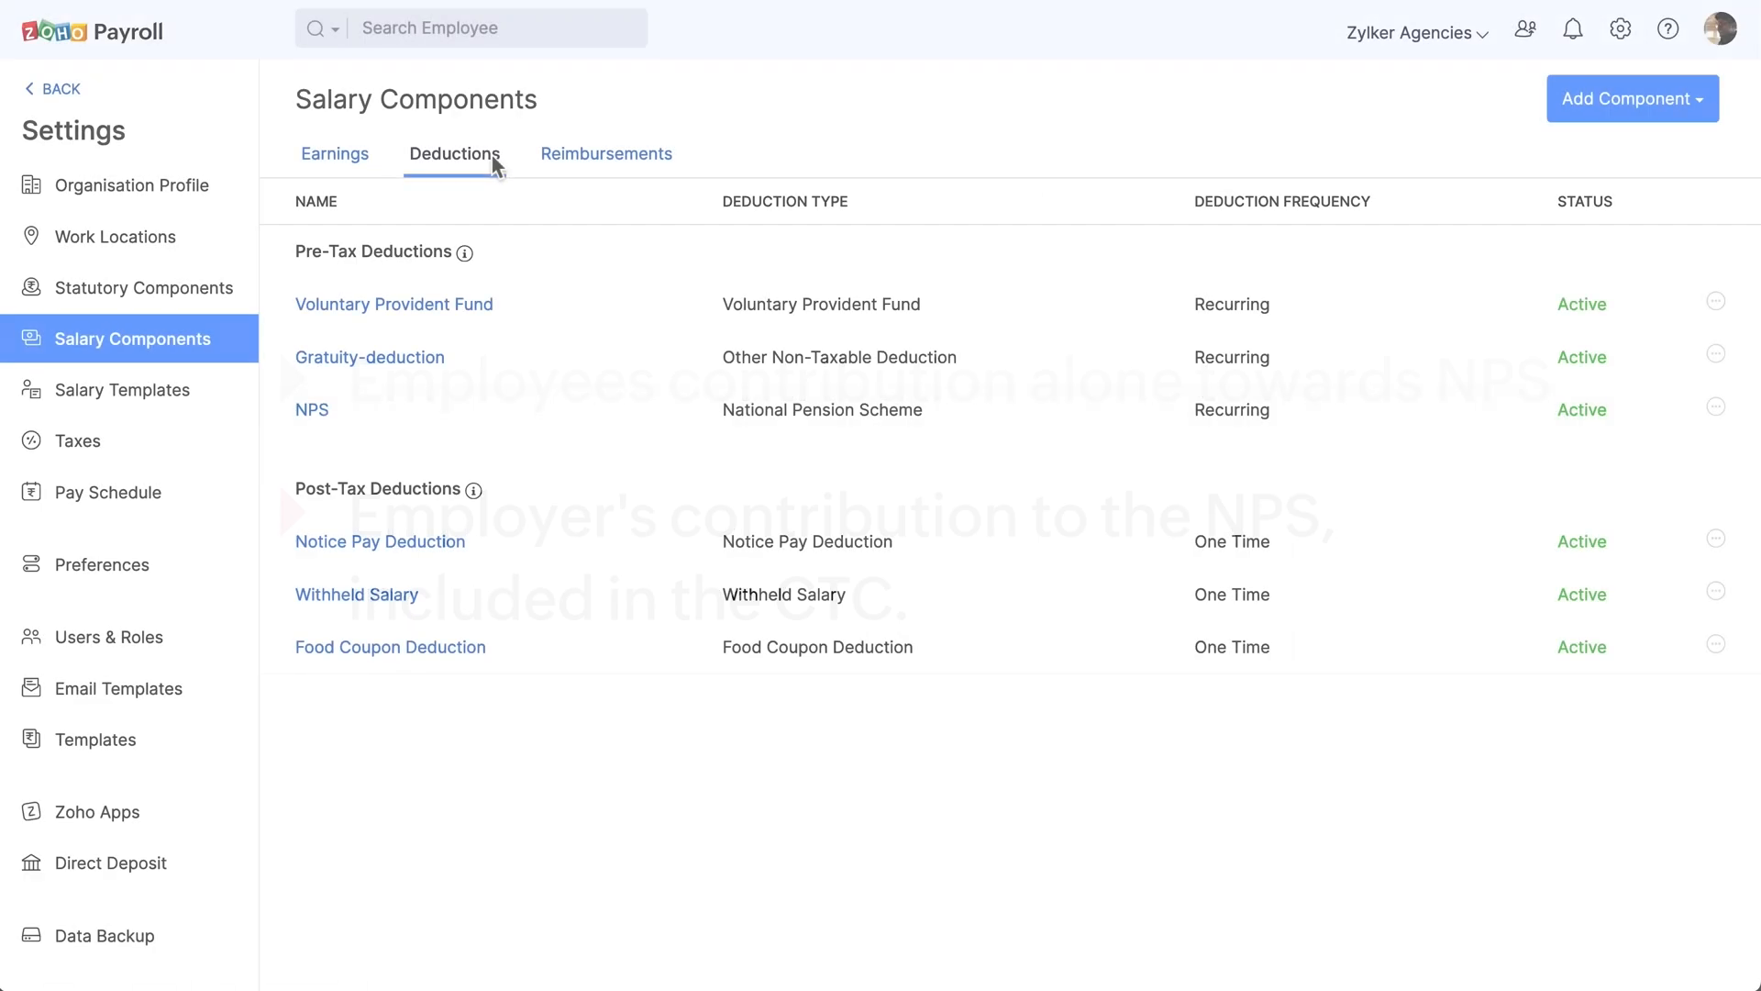
- Open the NPS salary component, and start another pre-tax deduction for the Design Head employee with NPS selected
{"action": "left_click", "coordinate": [320, 408]}
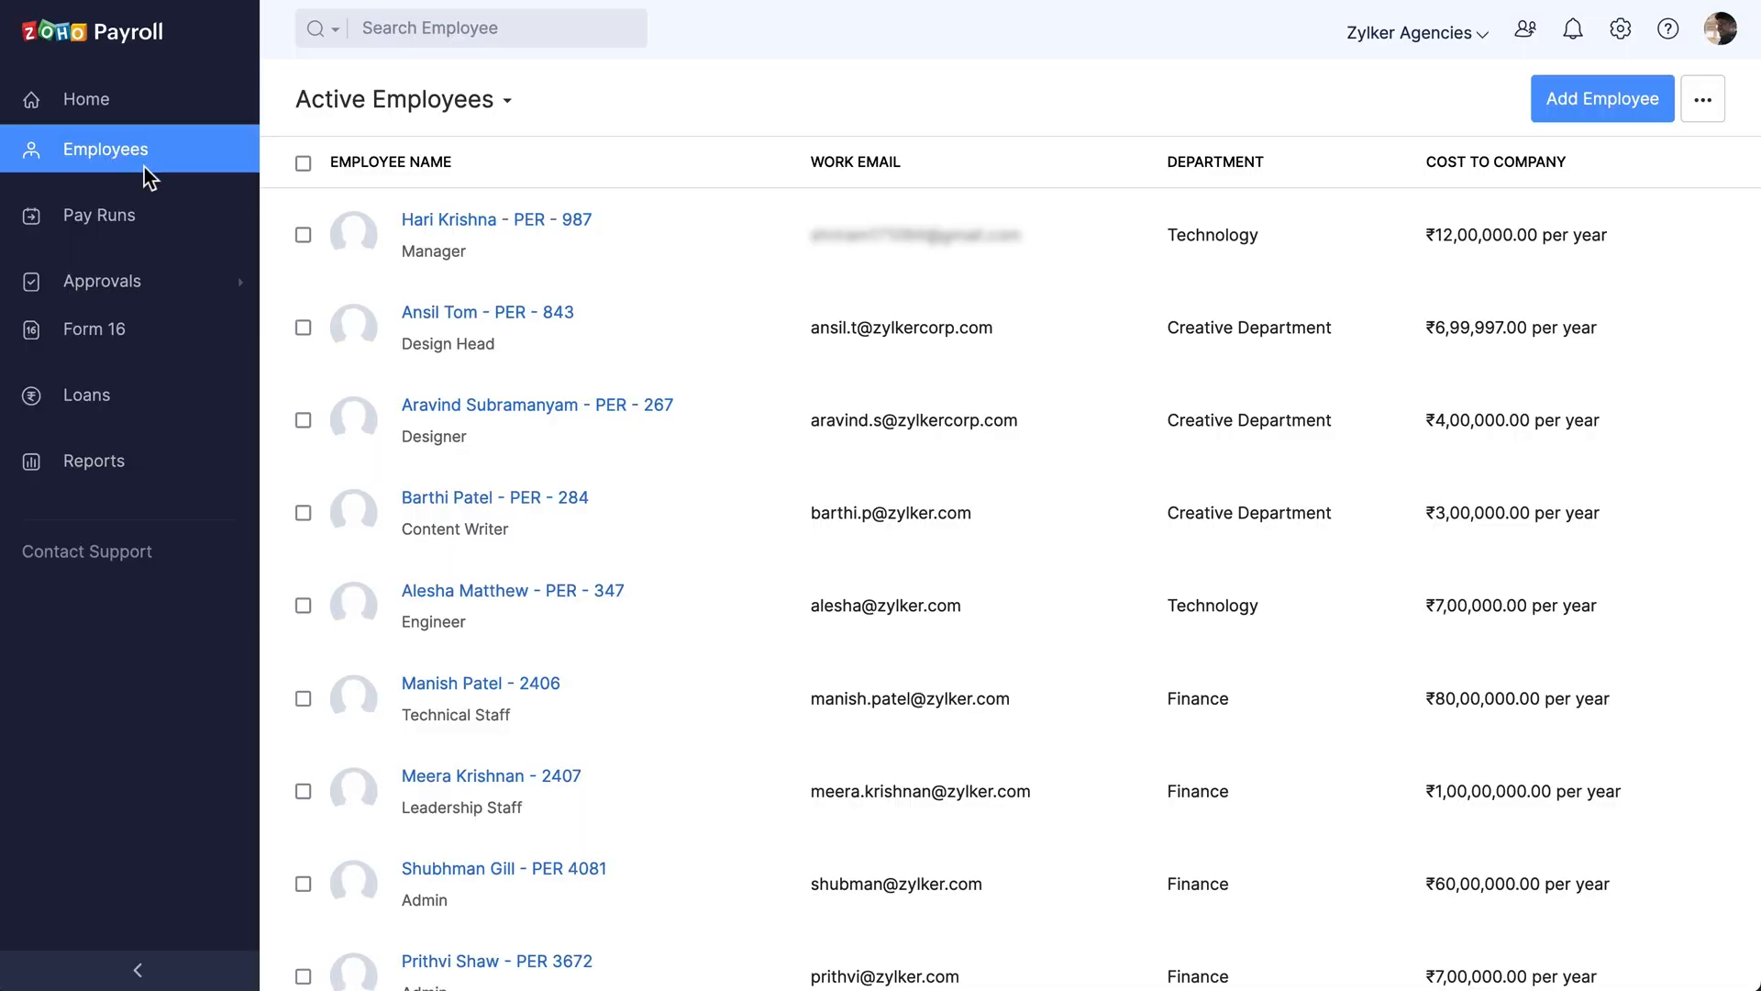
{"action": "left_click", "coordinate": [629, 342]}
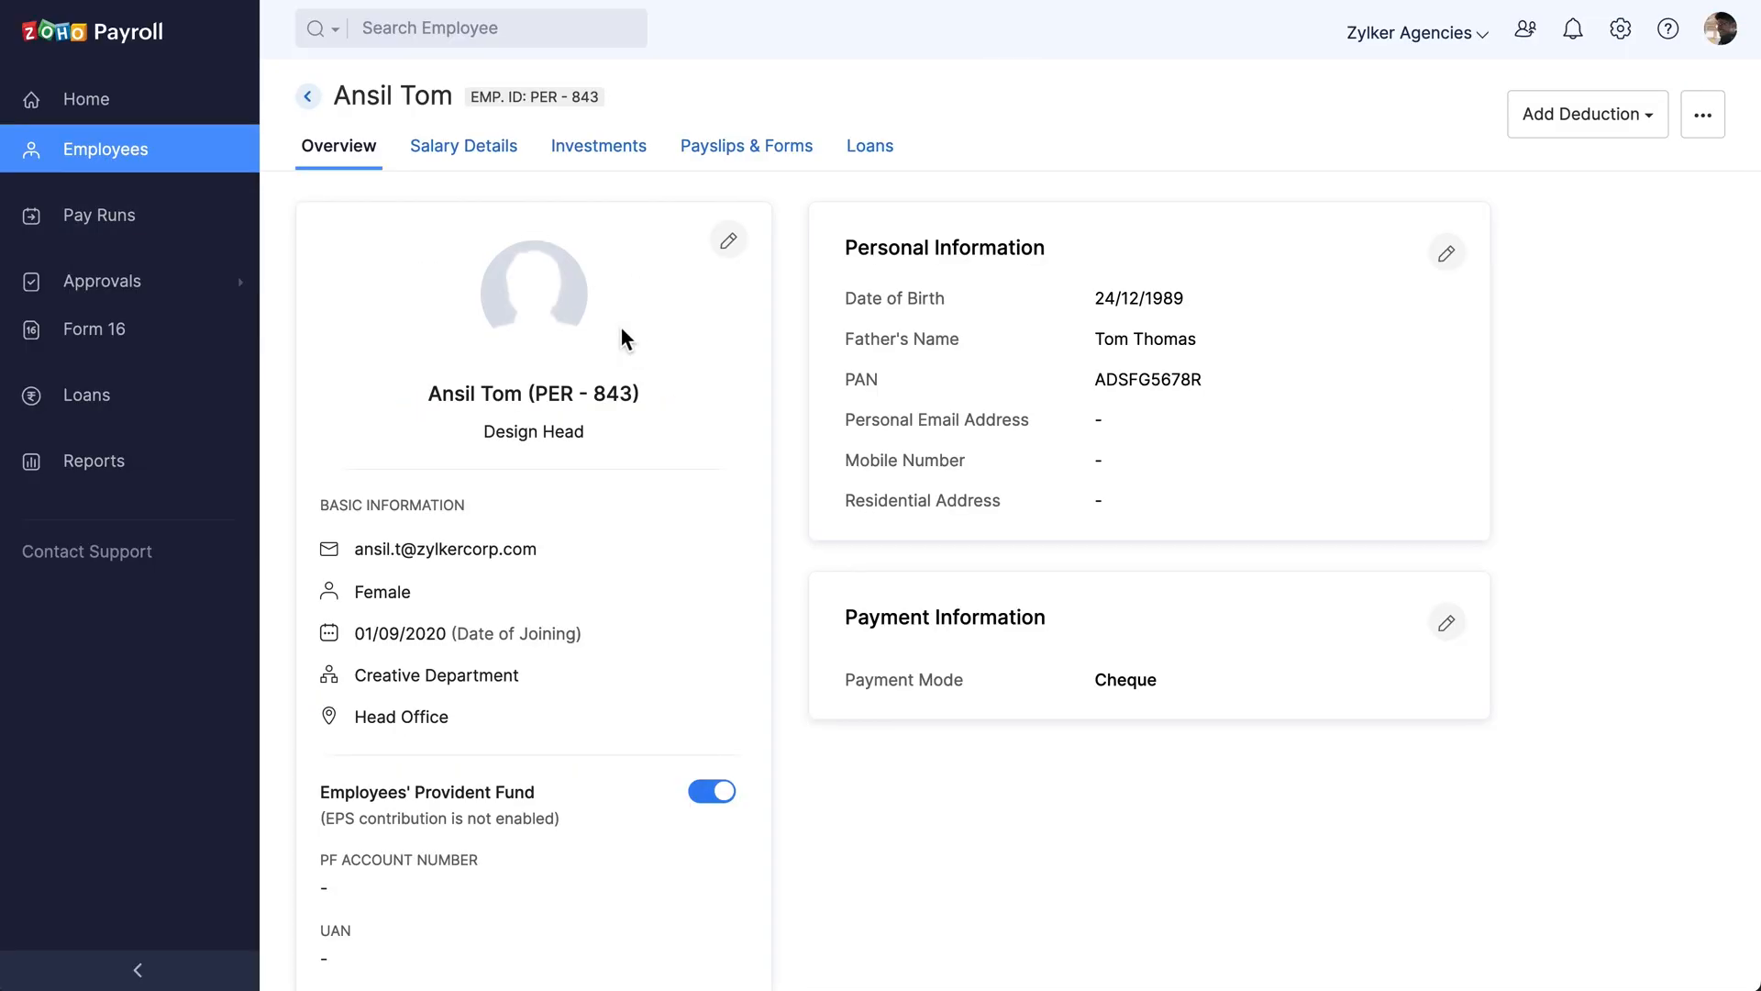
{"action": "left_click", "coordinate": [1614, 131]}
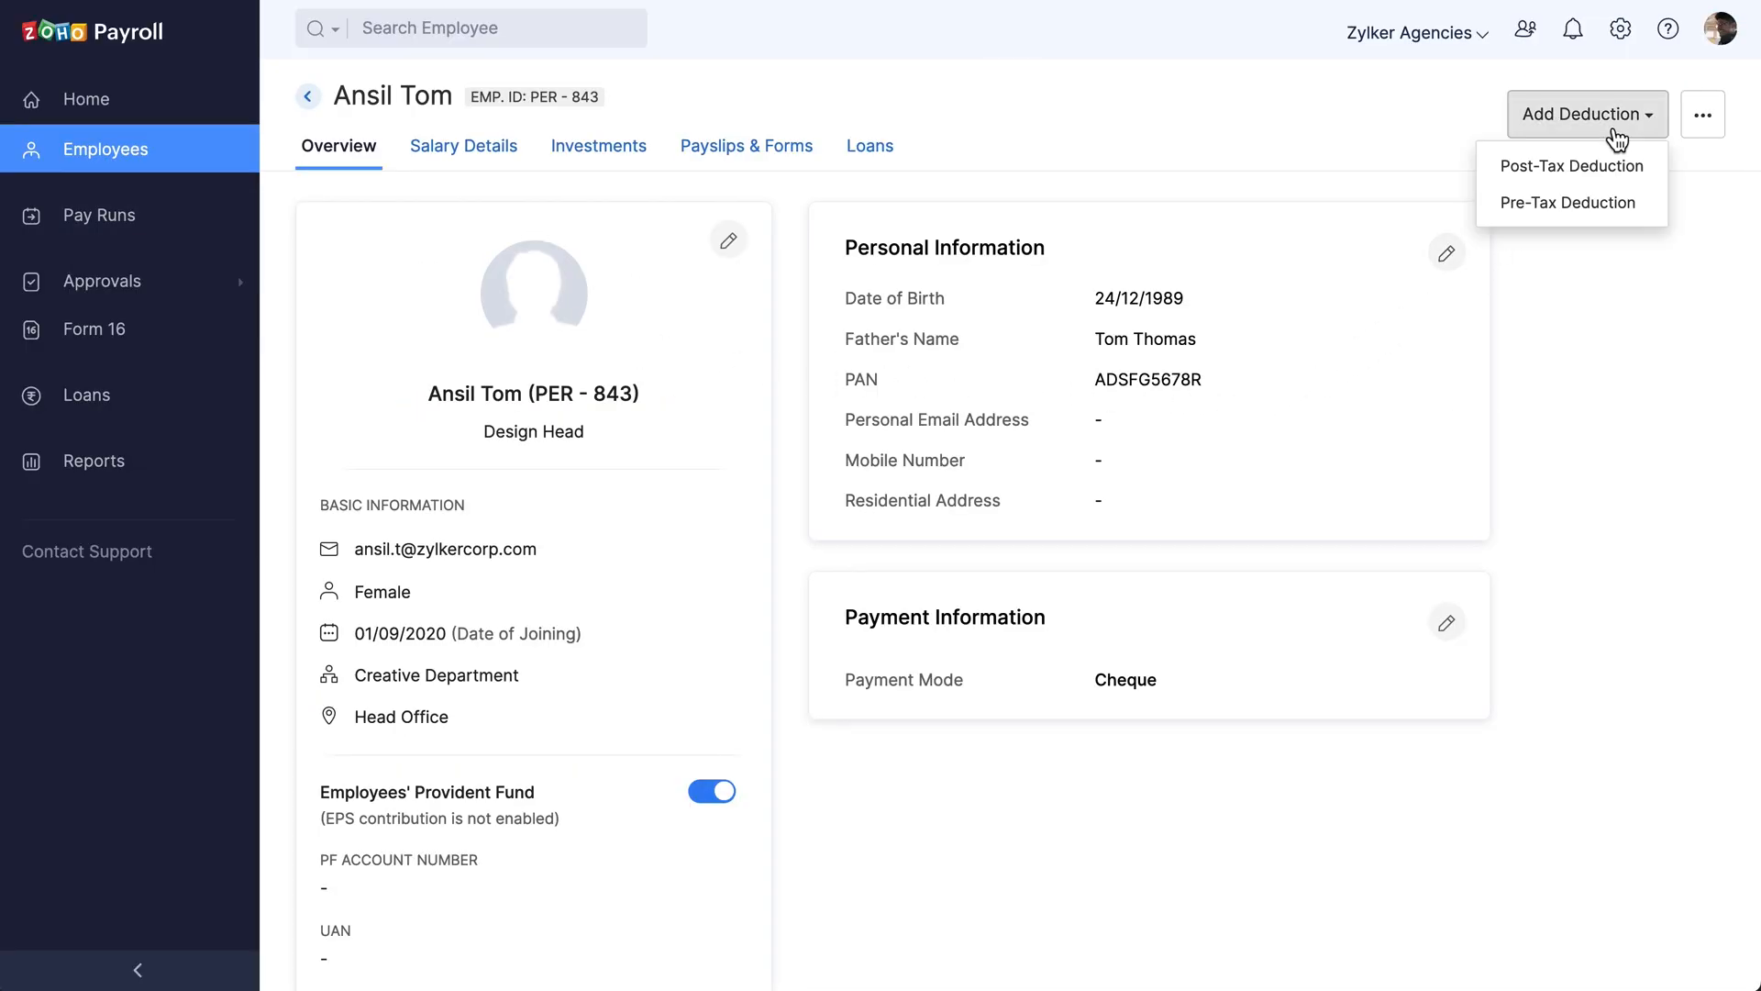
{"action": "left_click", "coordinate": [1633, 200]}
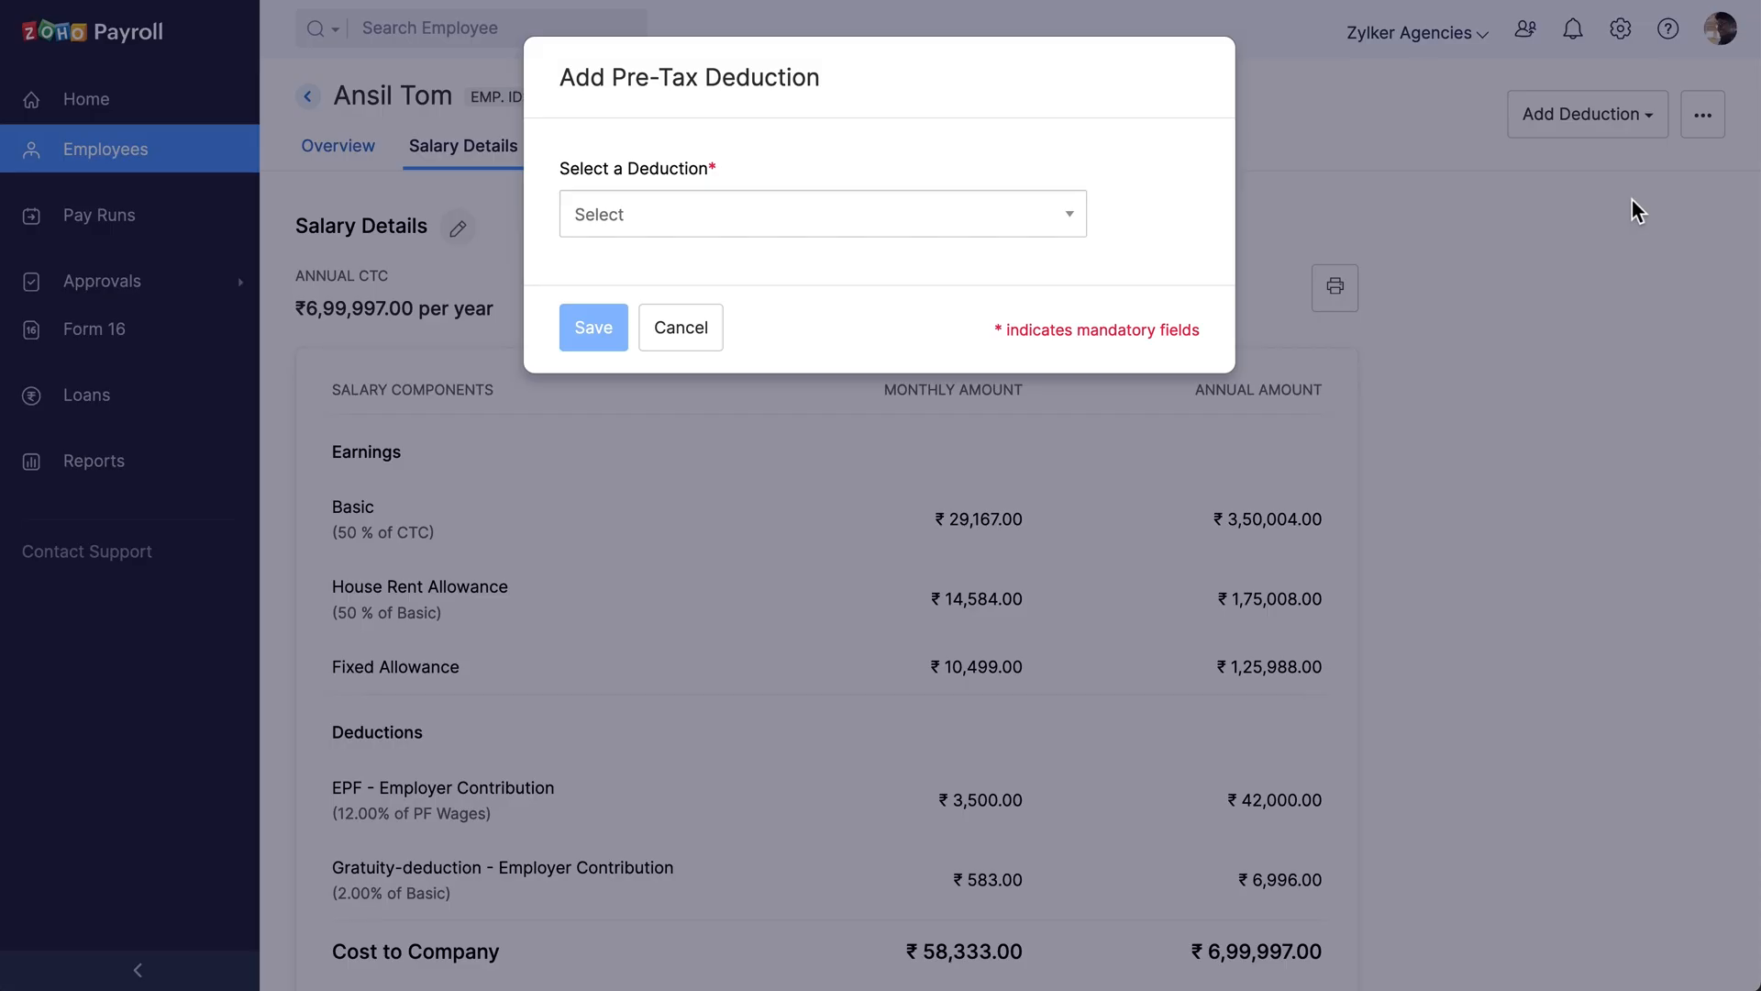
{"action": "left_click", "coordinate": [886, 227]}
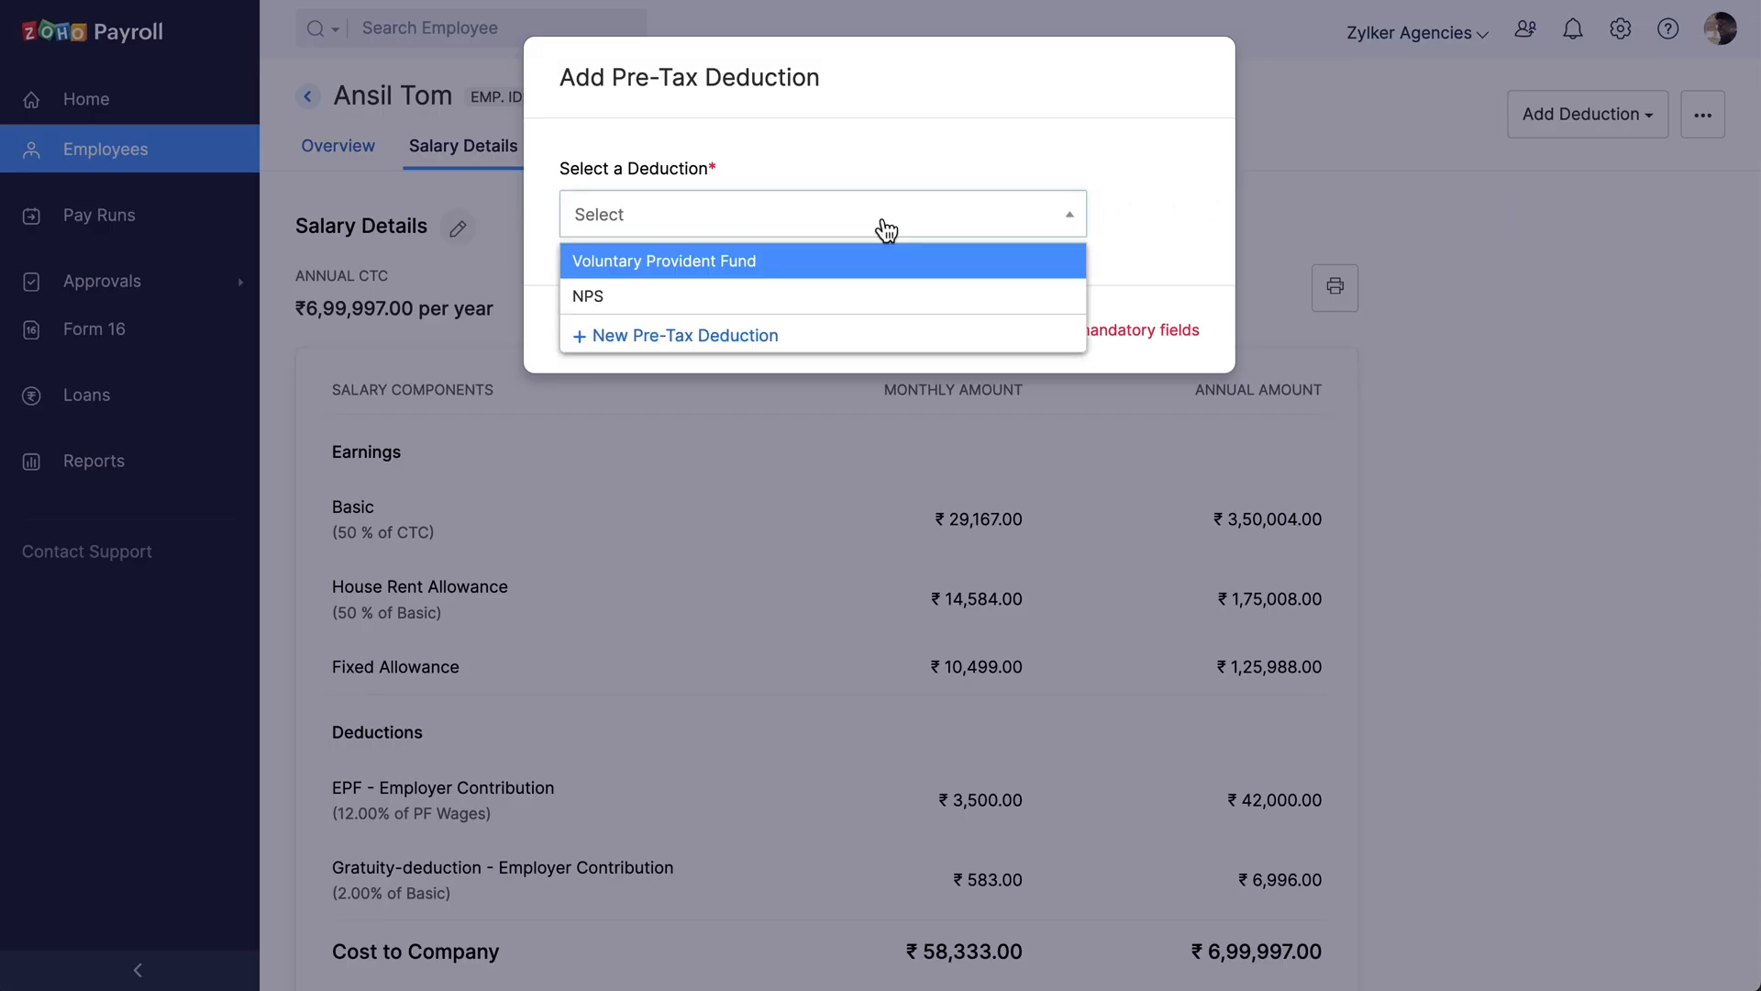
{"action": "left_click", "coordinate": [803, 296]}
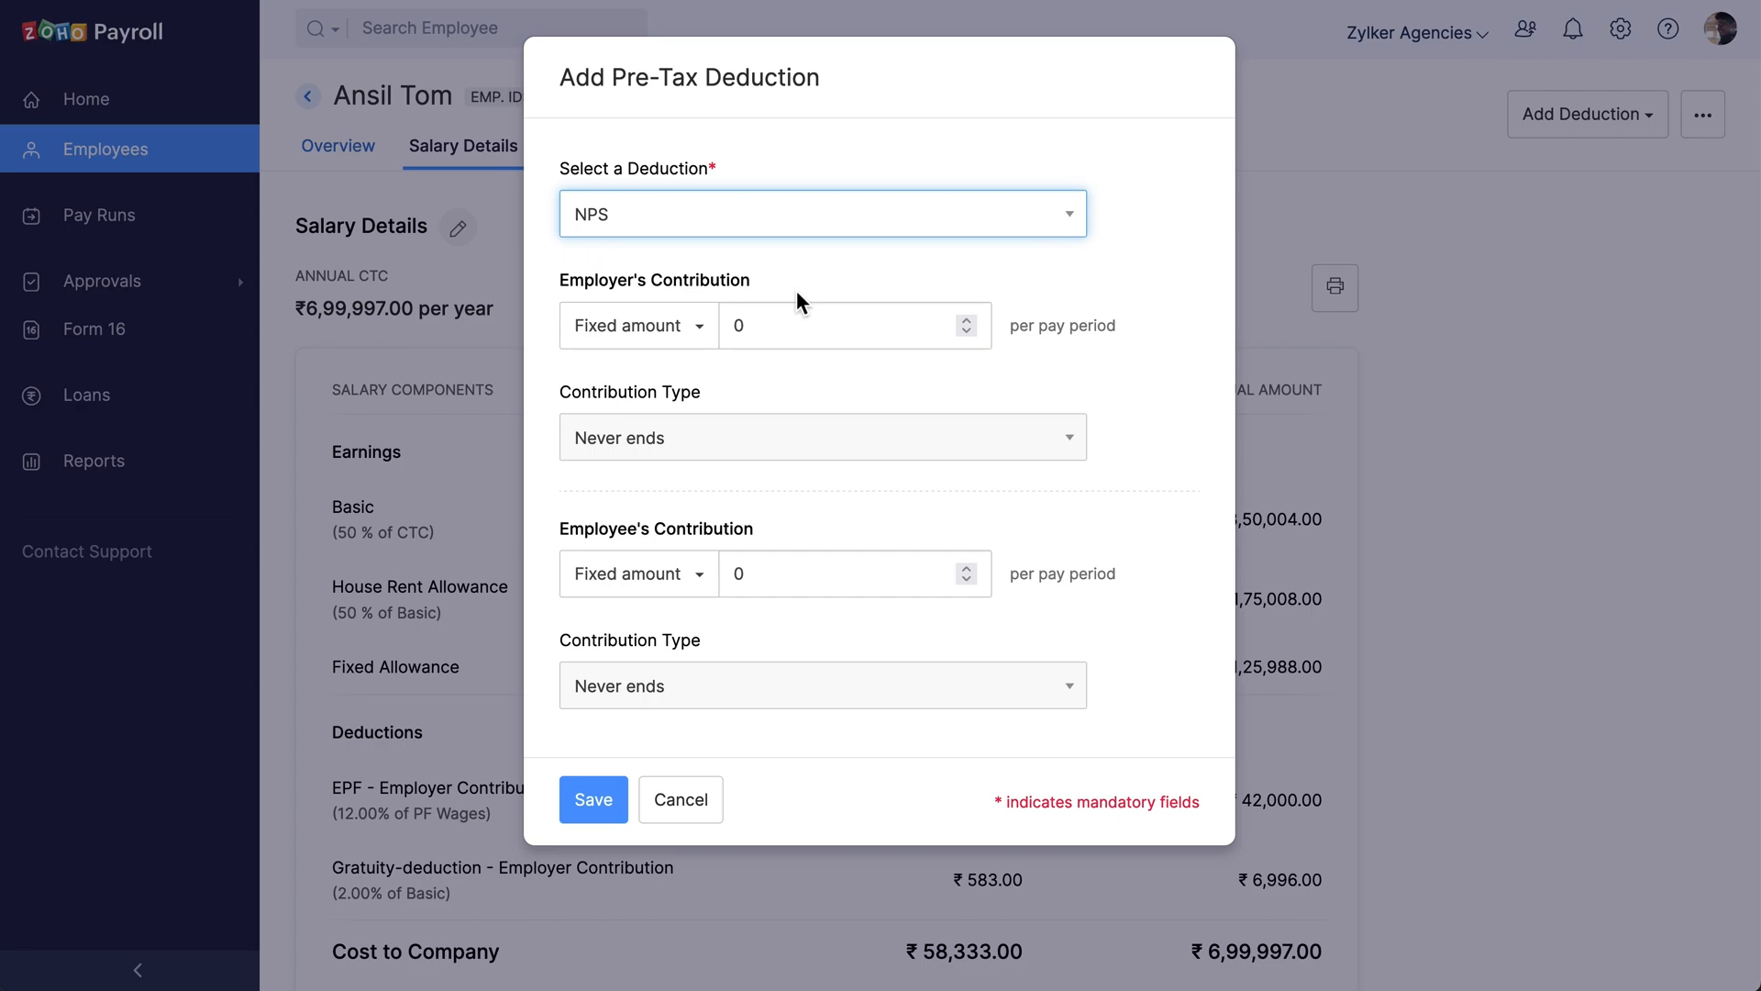
- Set fixed NPS contributions of 200 for the employer and 300 for the employee per pay period, and save the deduction
{"action": "left_click", "coordinate": [682, 336]}
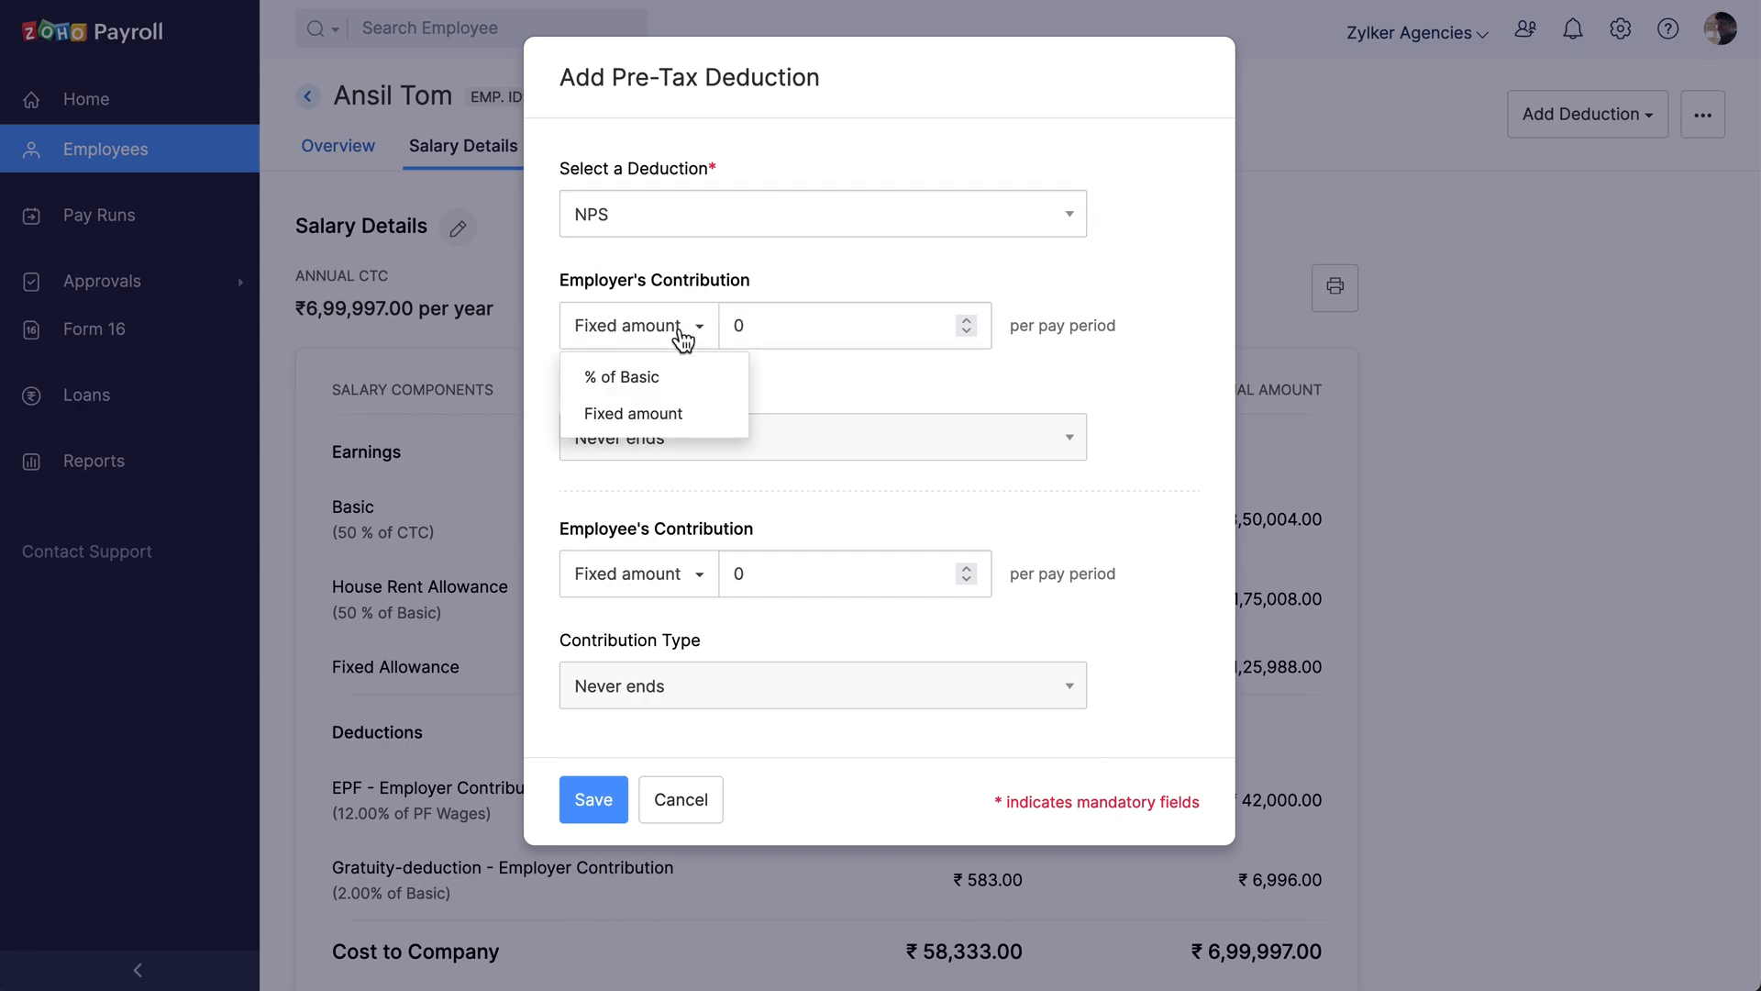
{"action": "left_click", "coordinate": [682, 336]}
{"action": "left_click", "coordinate": [779, 325]}
{"action": "type", "text": "200"}
{"action": "double_click", "coordinate": [750, 573]}
{"action": "type", "text": "300"}
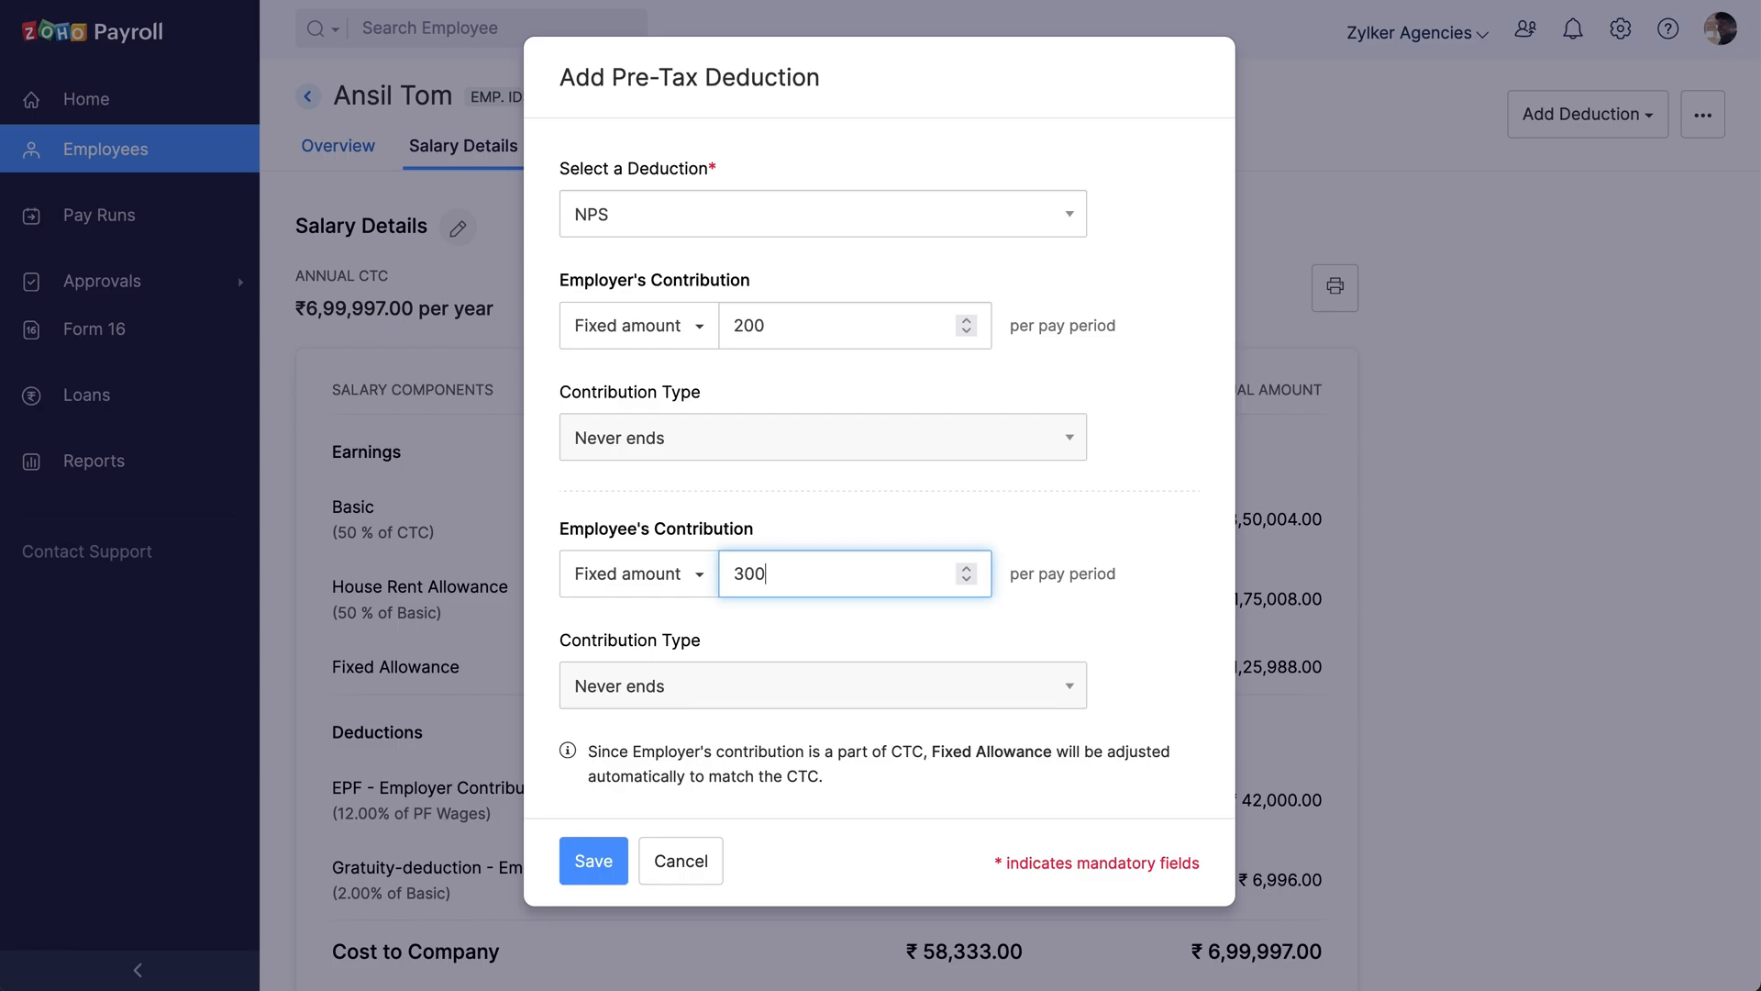
{"action": "left_click", "coordinate": [695, 752]}
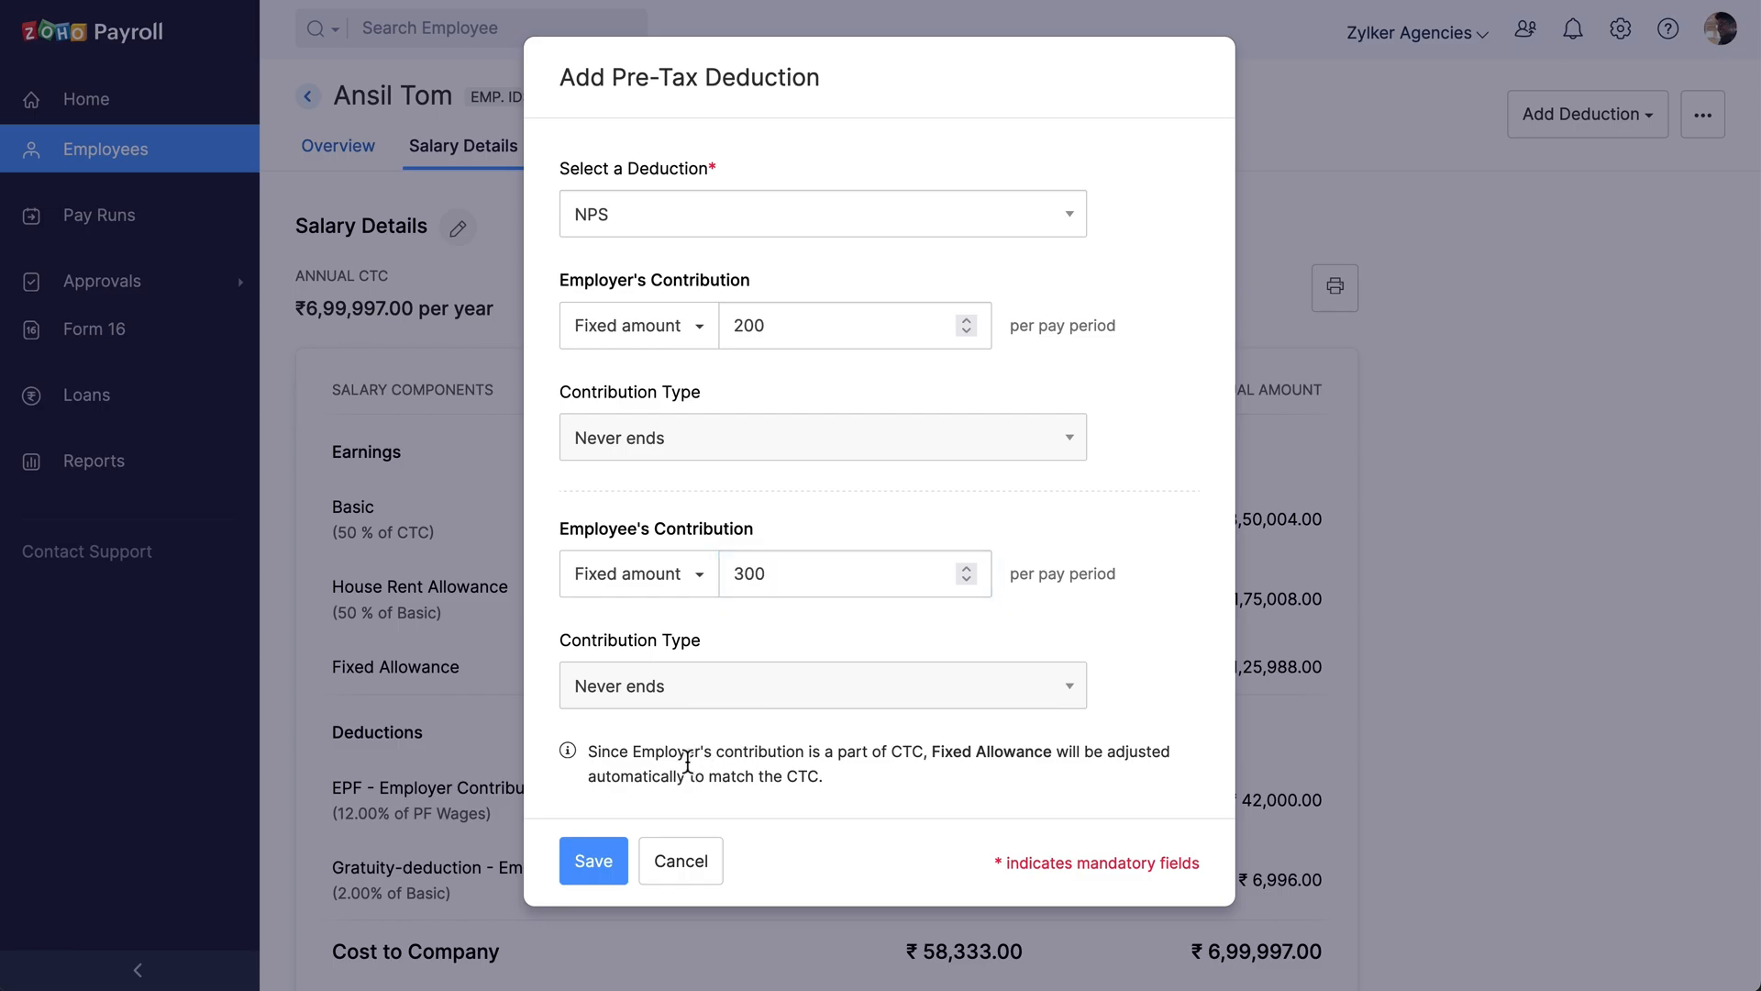
{"action": "left_click", "coordinate": [594, 877]}
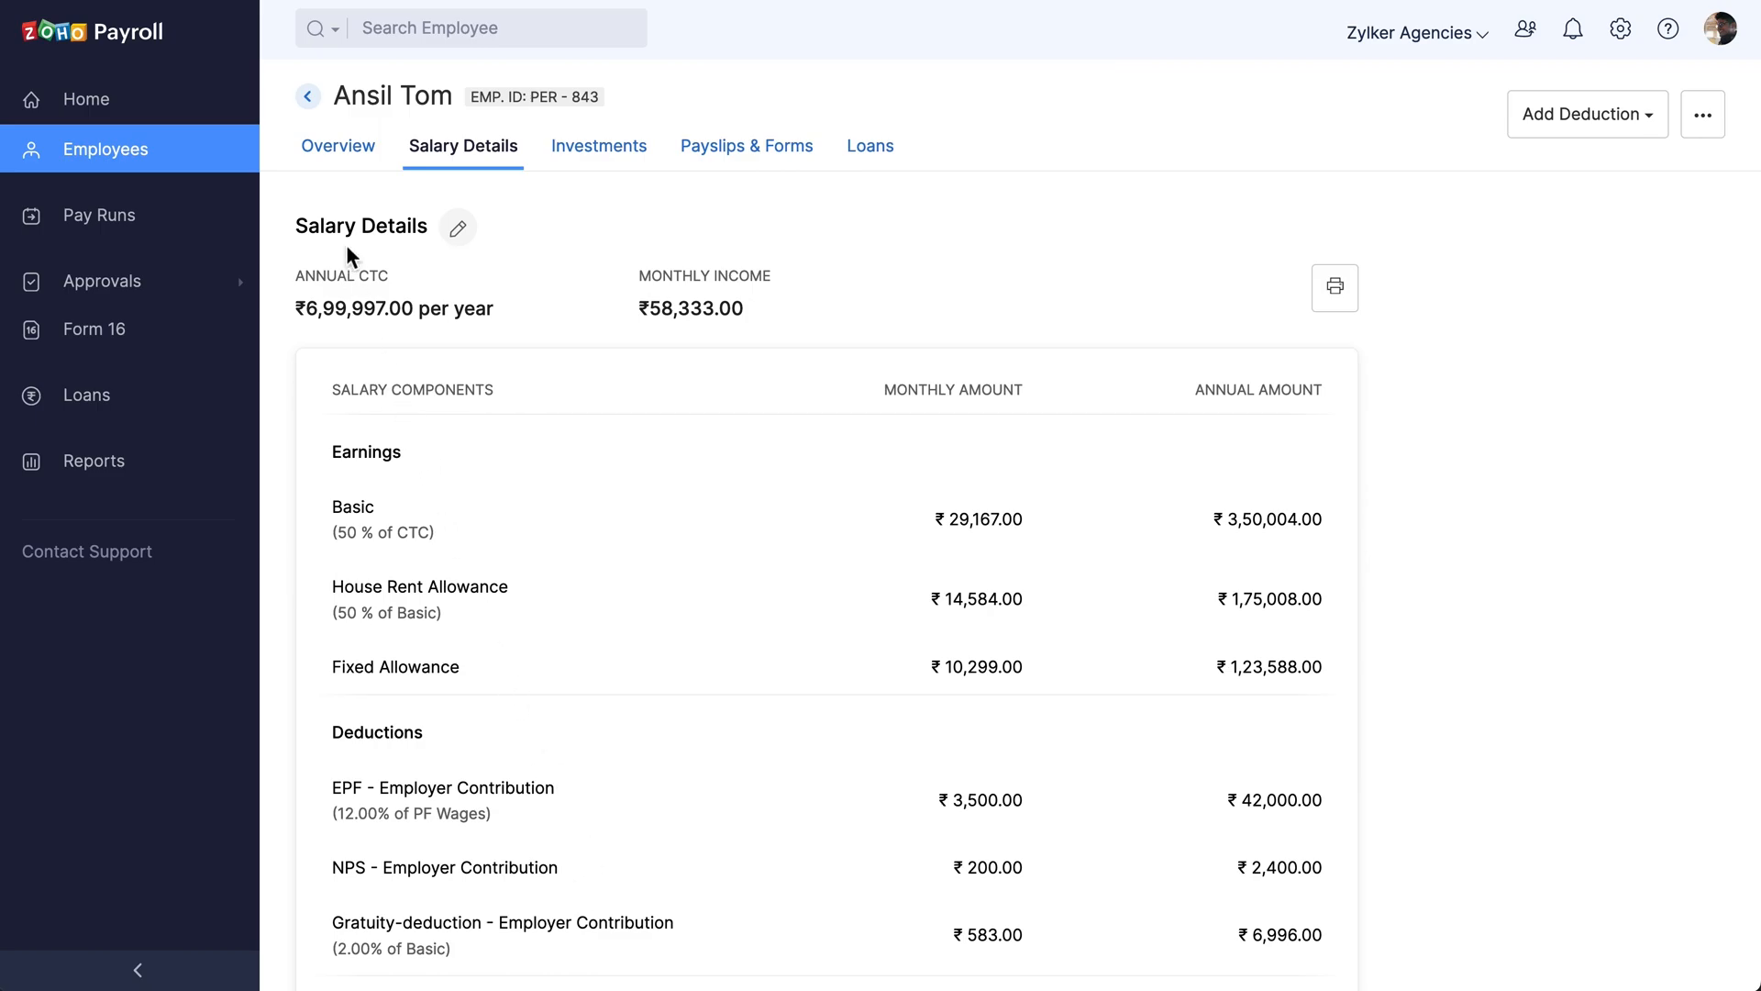
- Return to the active employees list and start a data import for Employee Pre-Tax Deduction Details
{"action": "left_click", "coordinate": [308, 97]}
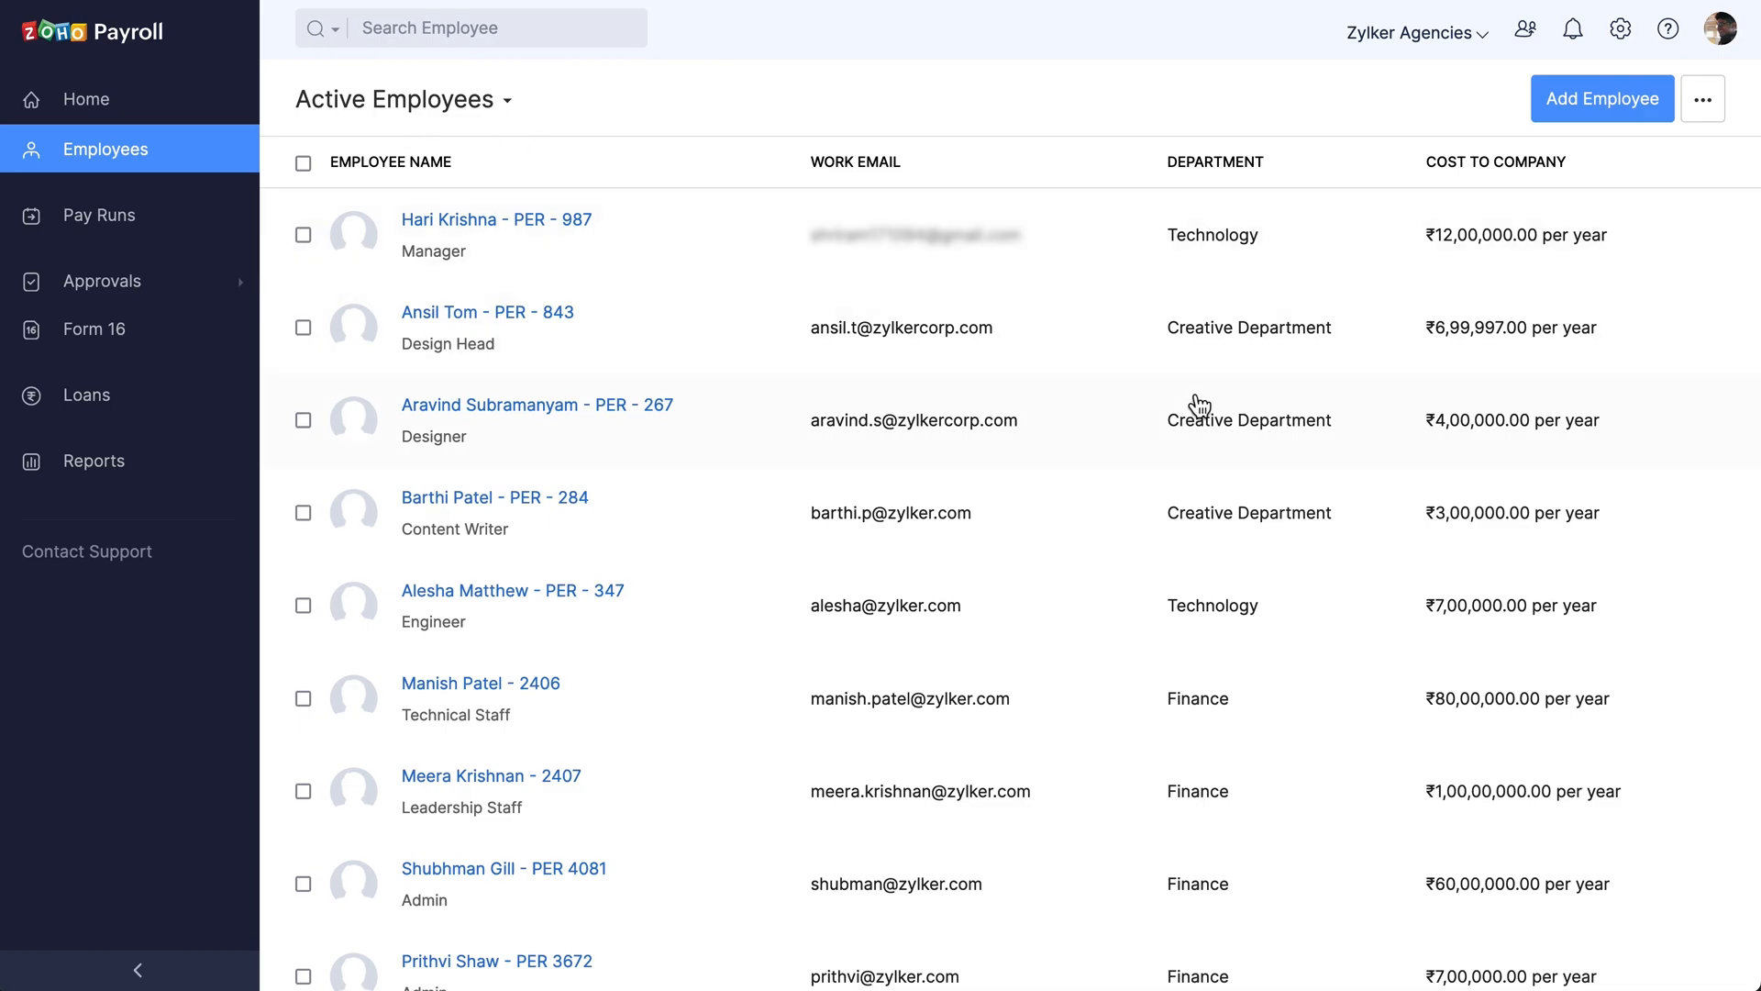
{"action": "left_click", "coordinate": [1706, 114]}
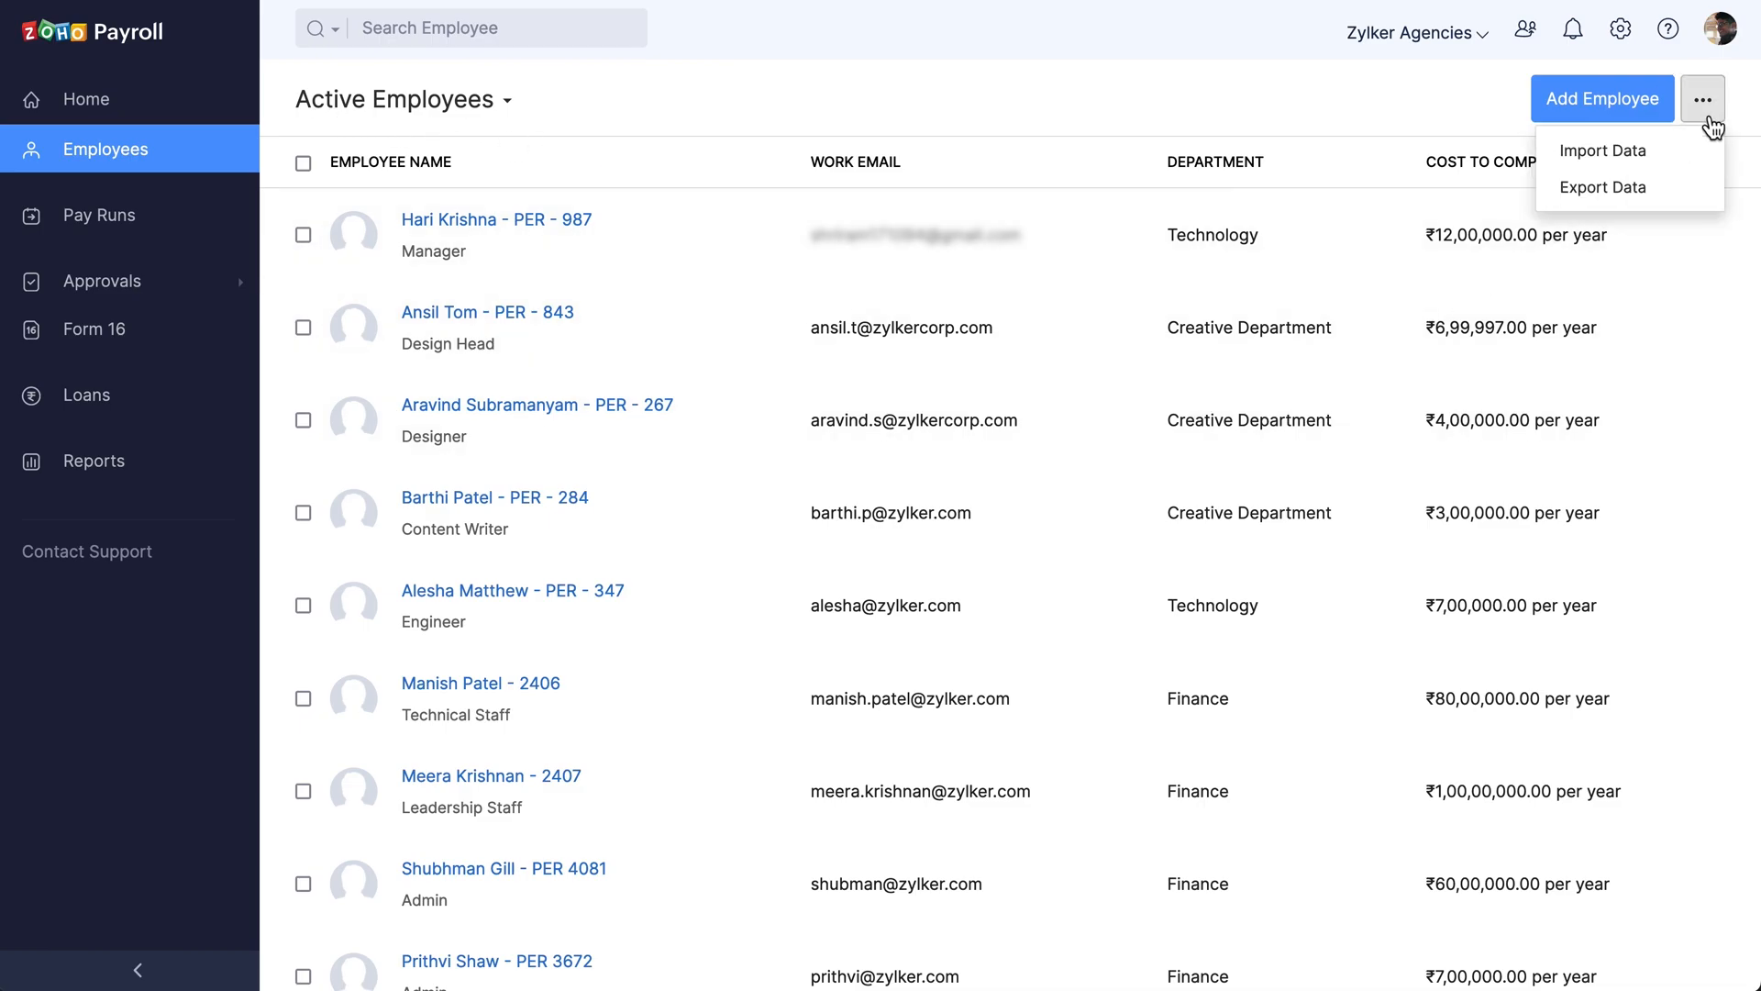
{"action": "left_click", "coordinate": [1696, 158]}
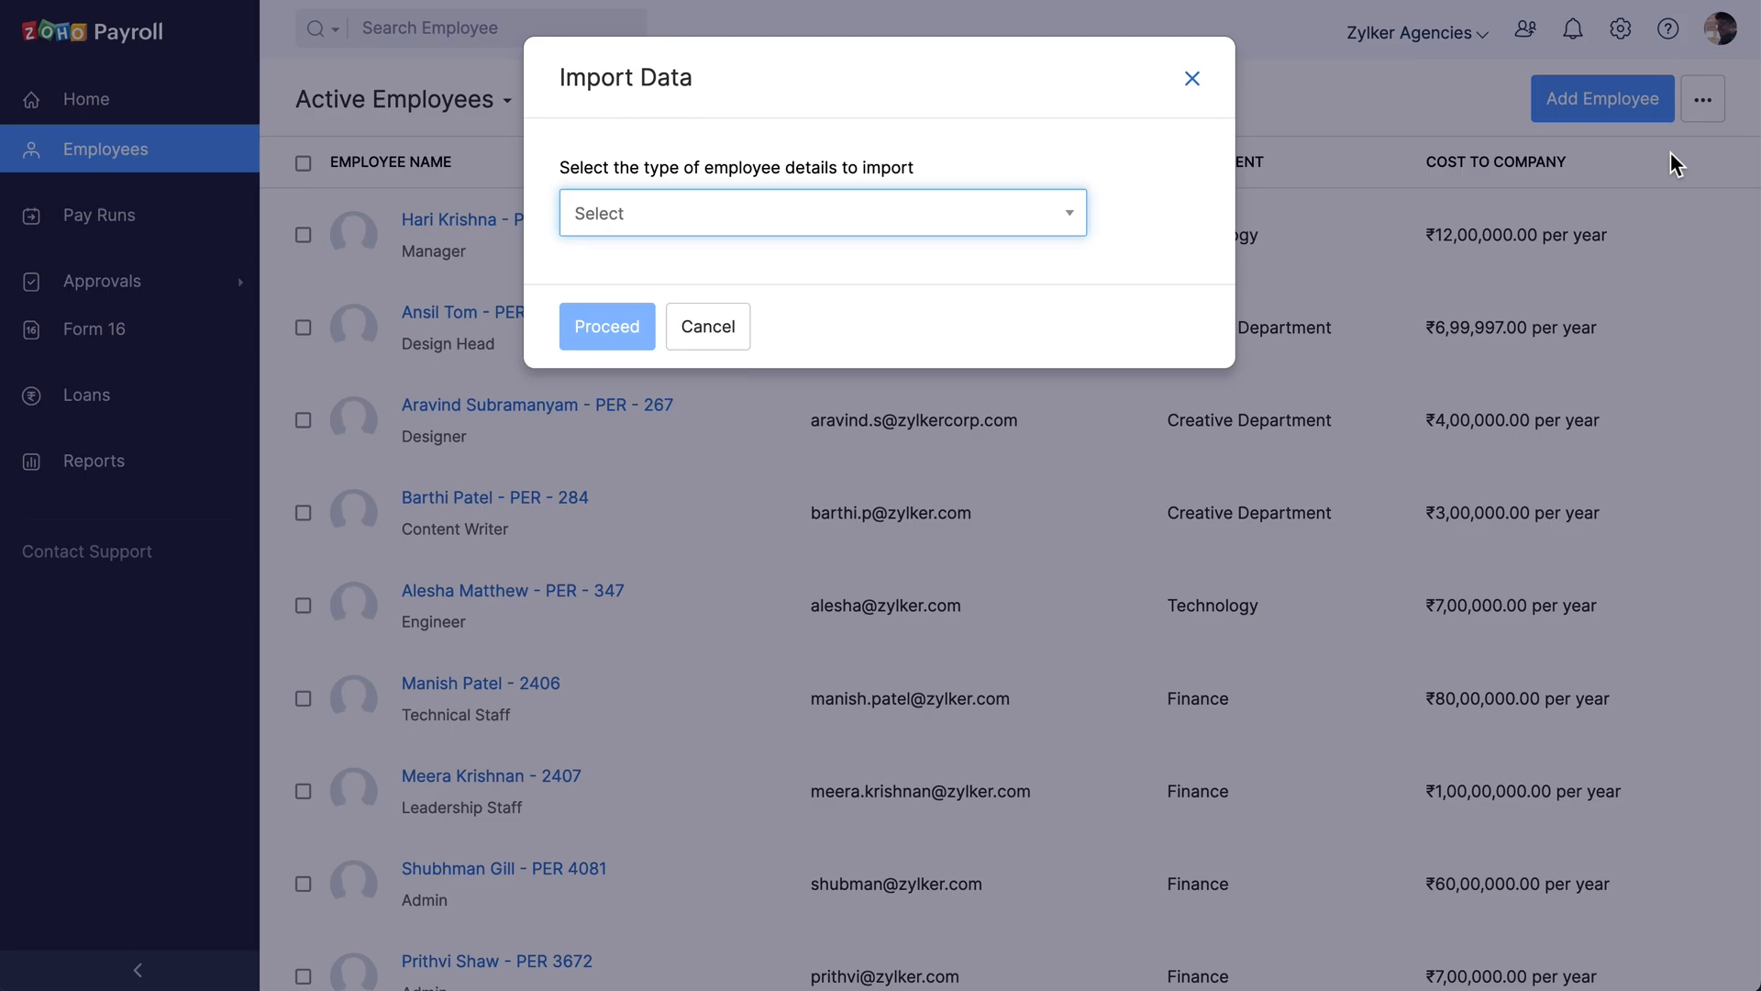
{"action": "left_click", "coordinate": [895, 233]}
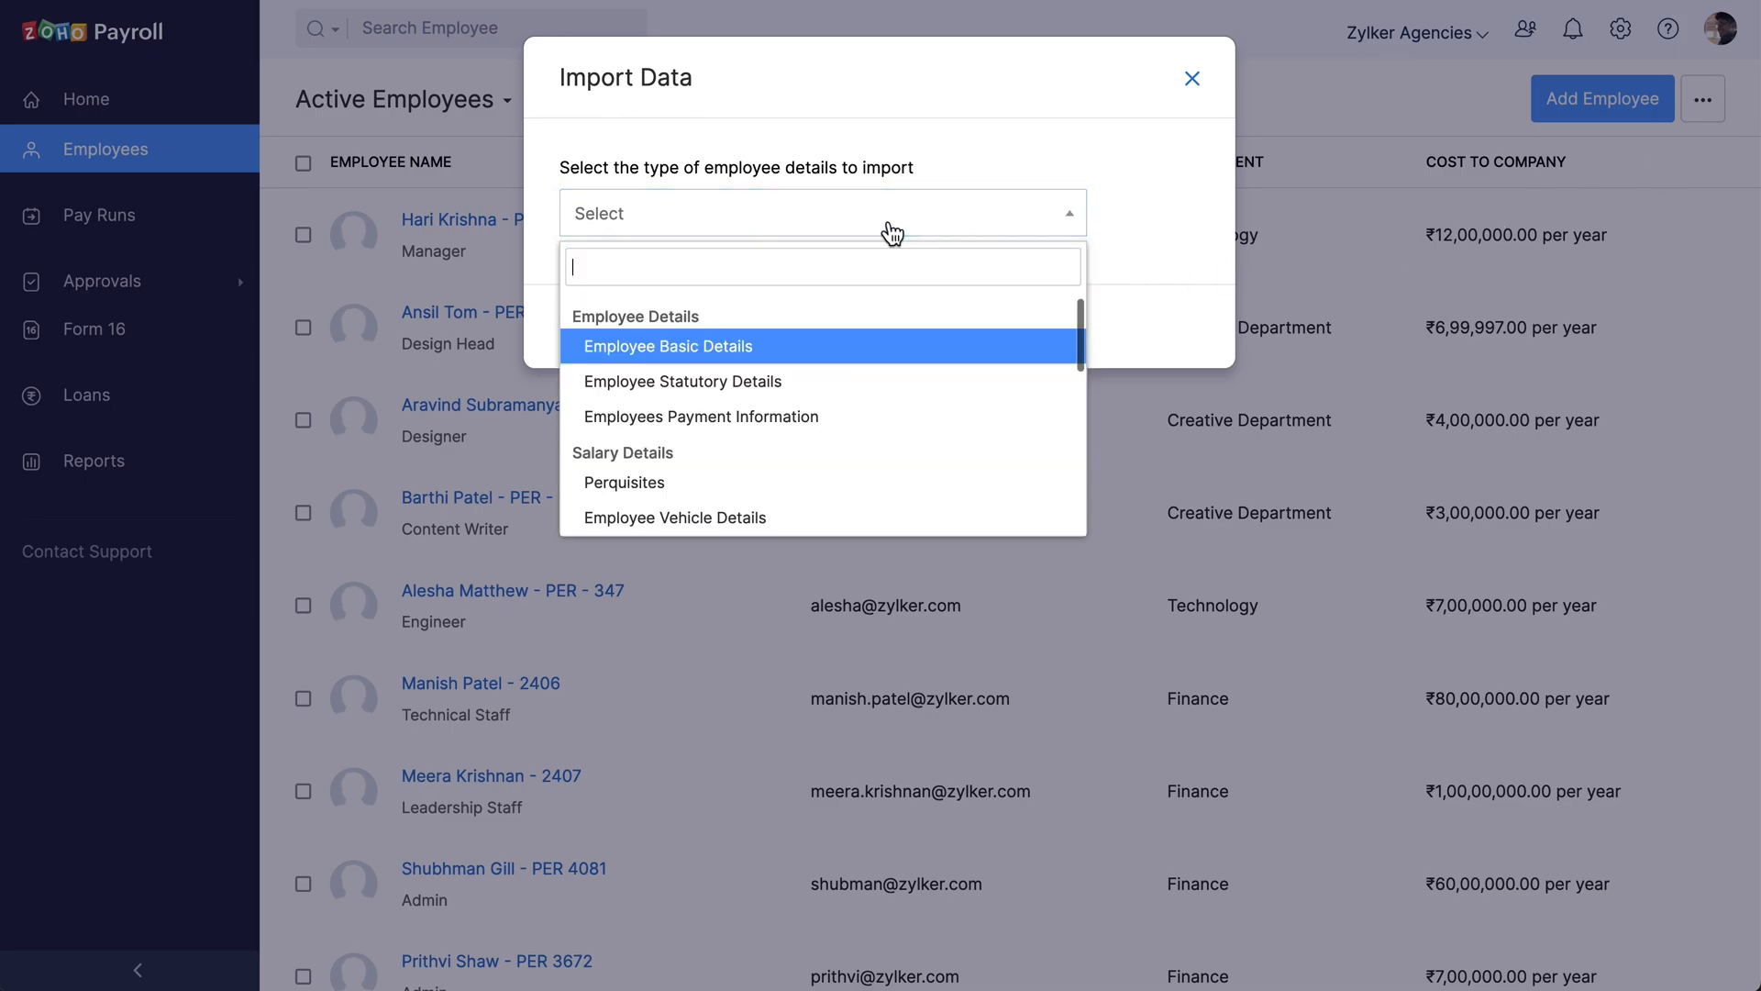
{"action": "type", "text": "pre"}
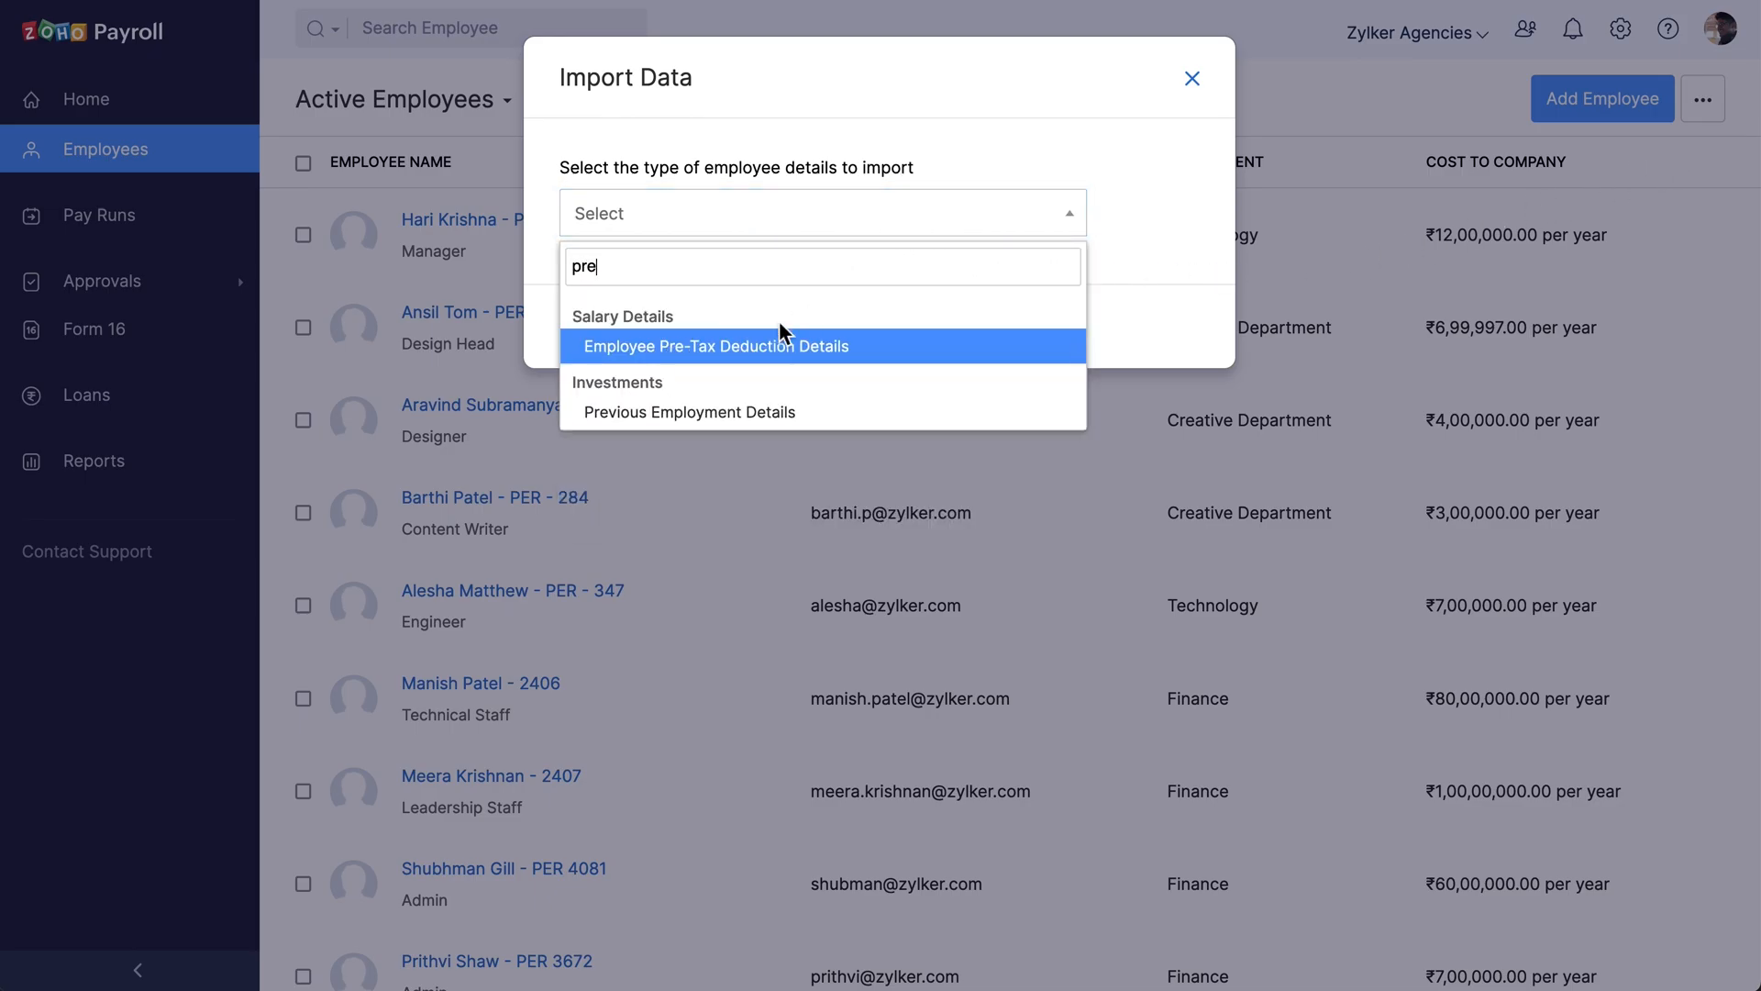
{"action": "left_click", "coordinate": [747, 349]}
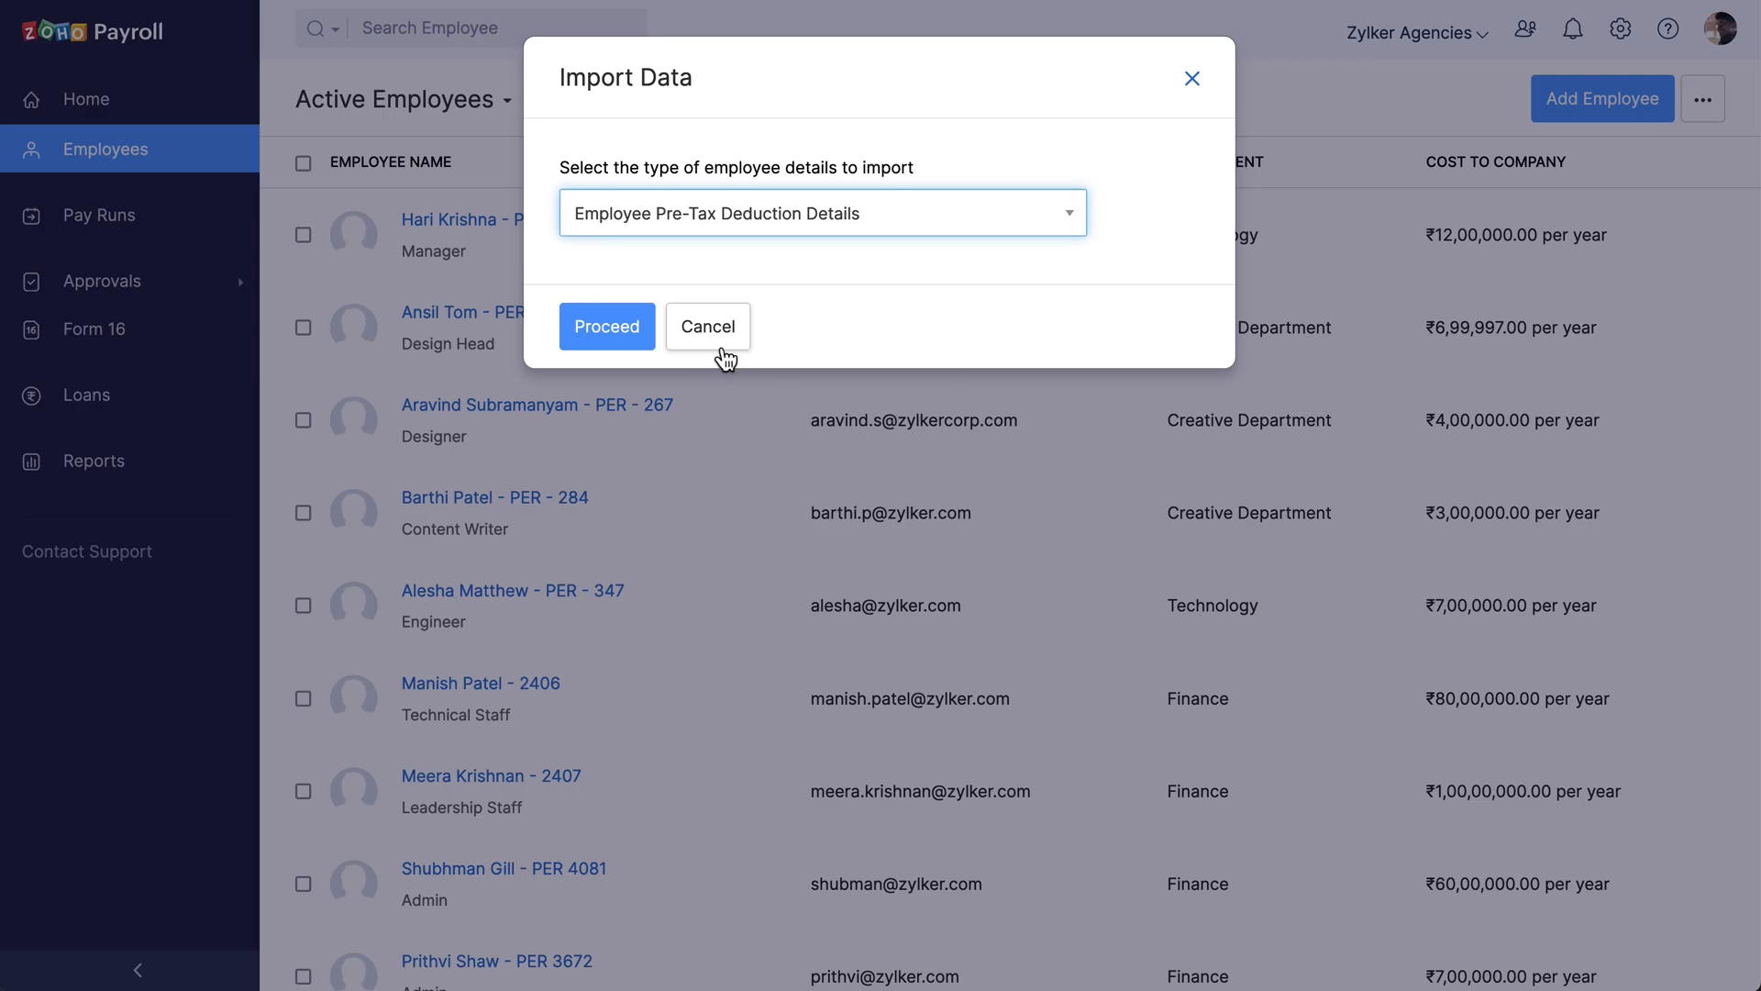
{"action": "left_click", "coordinate": [611, 333]}
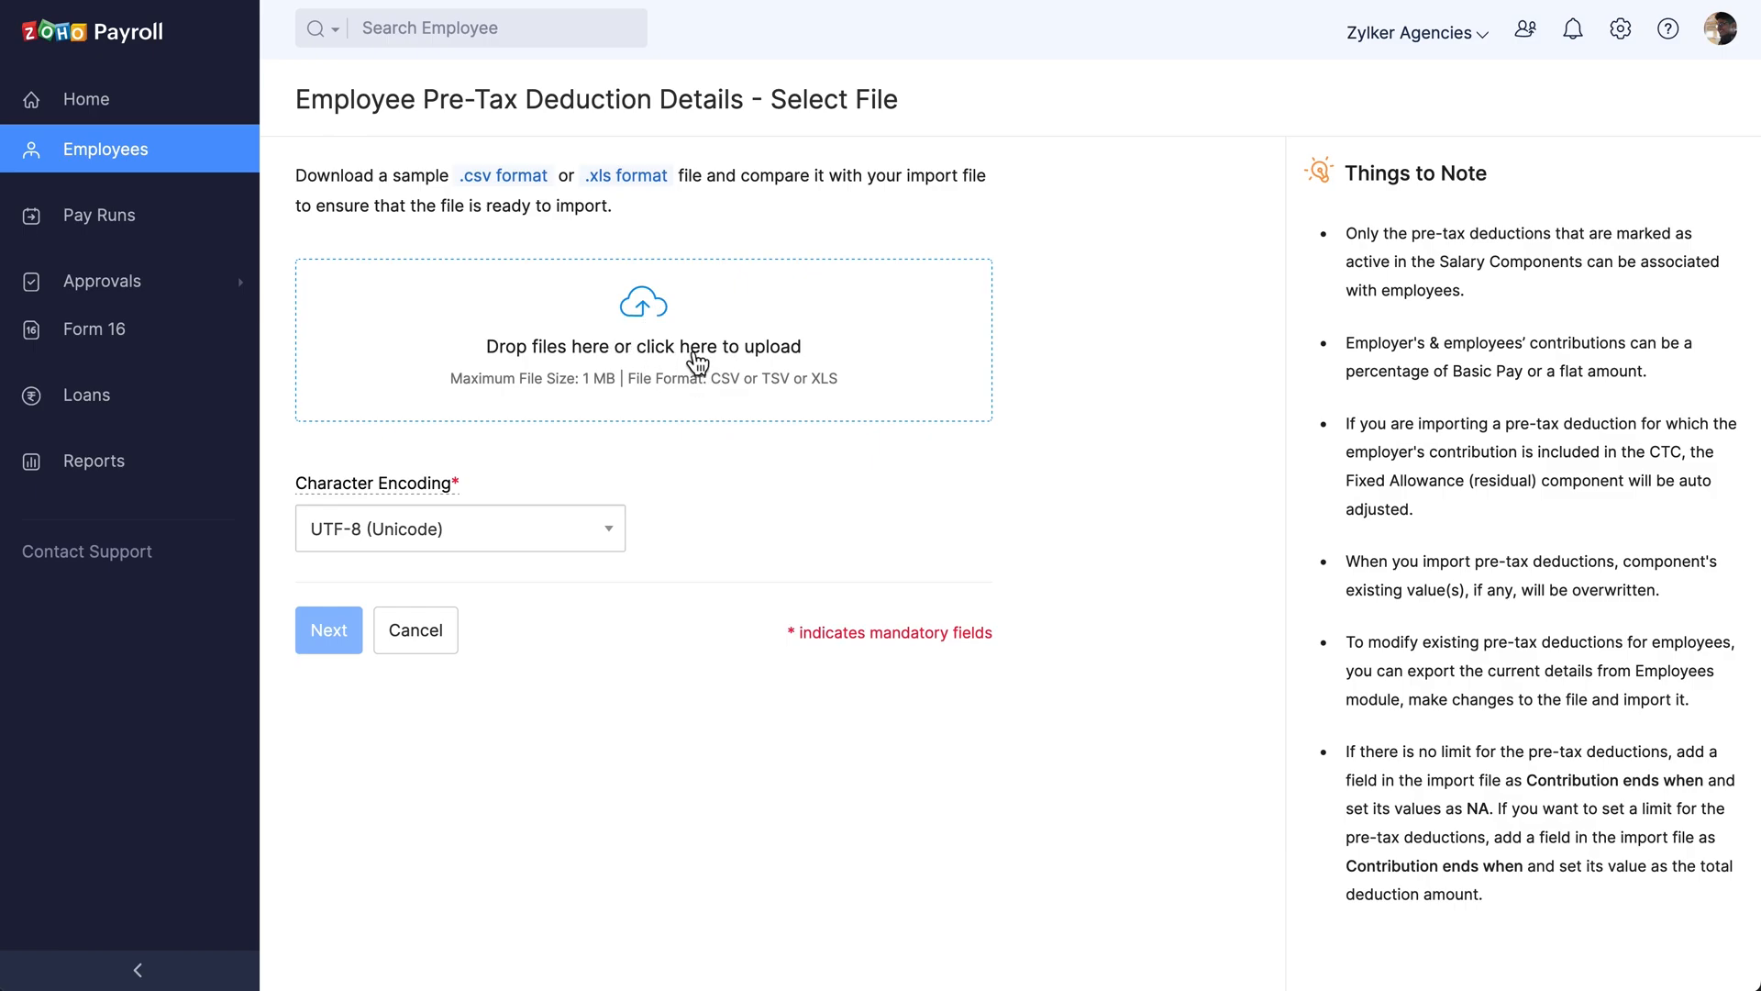
- Upload the Pretax- NPS.csv file with UTF-8 encoding and comma delimiter, and proceed to the field mapping
{"action": "left_click", "coordinate": [697, 362]}
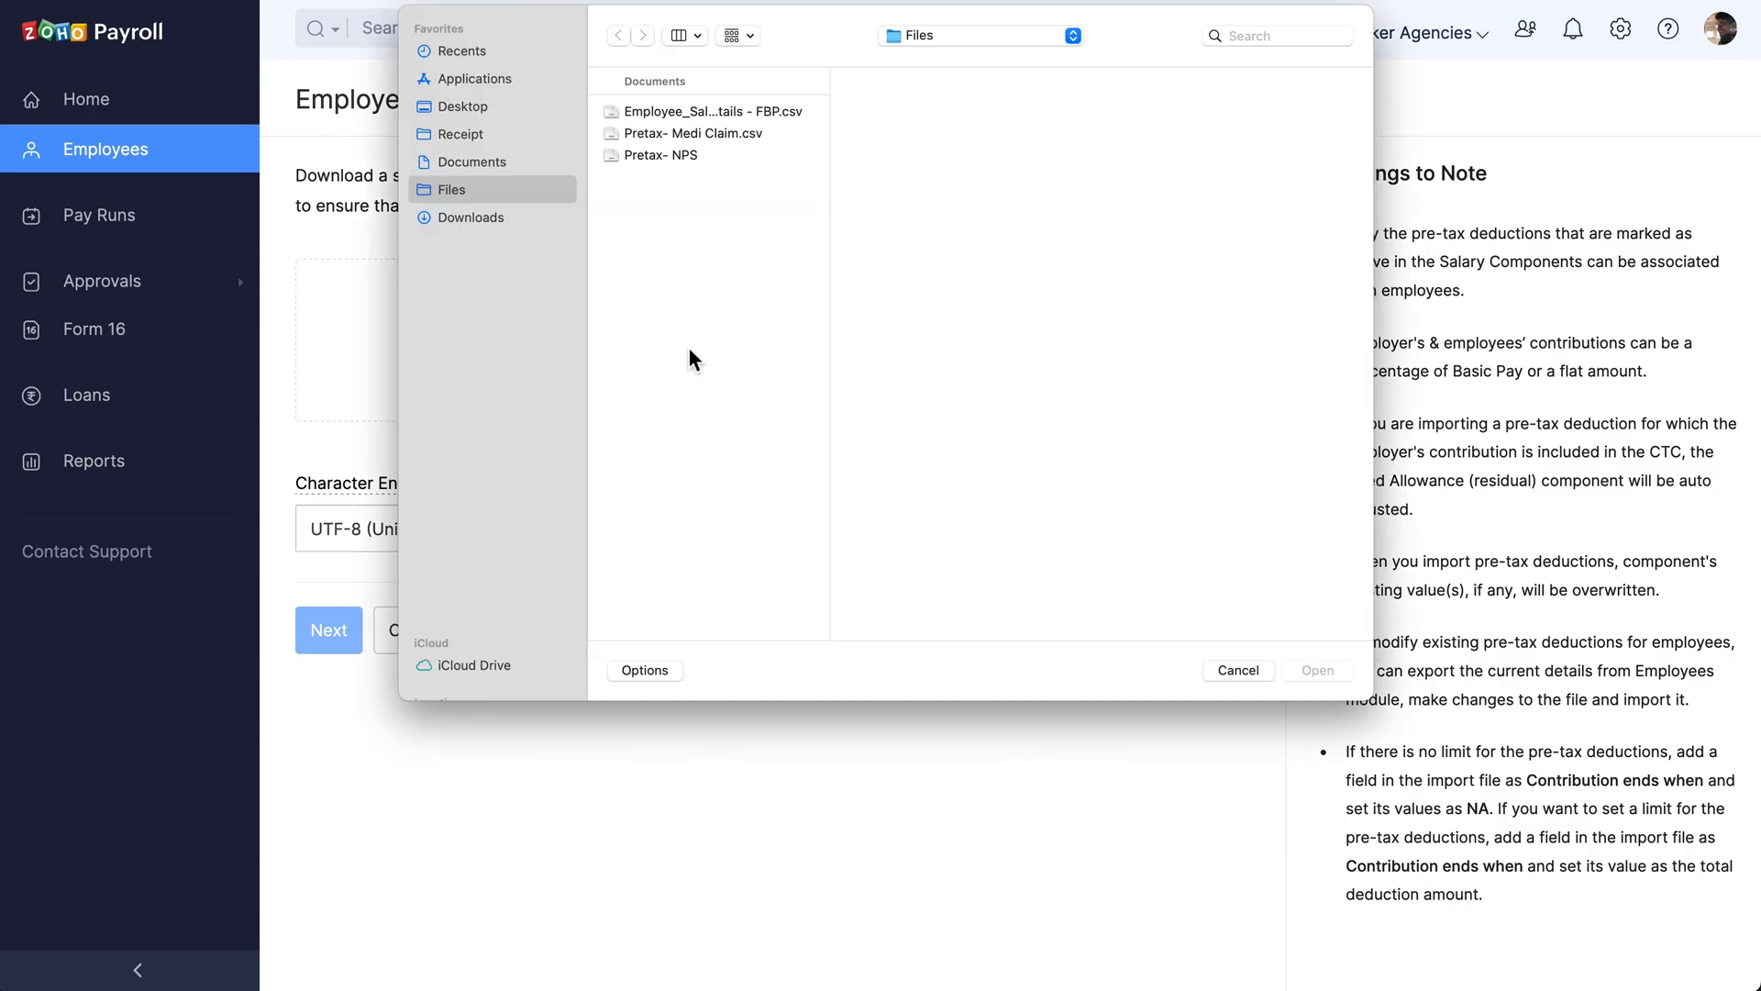
{"action": "left_click", "coordinate": [661, 161]}
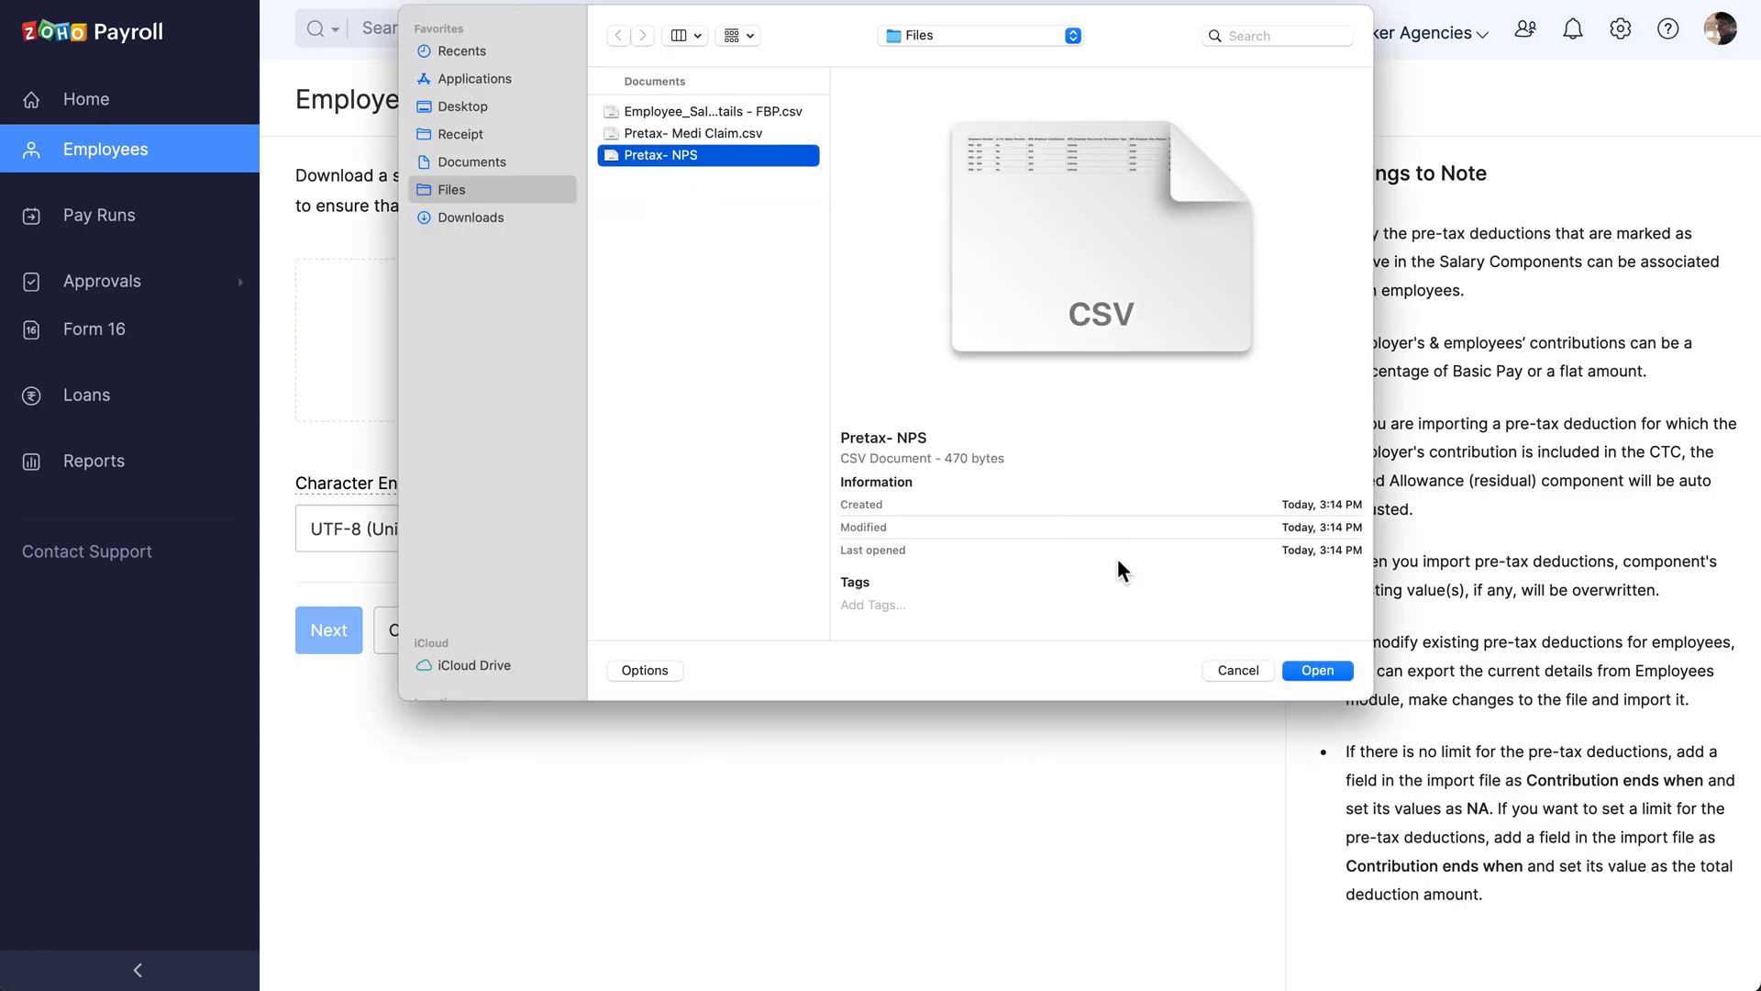
{"action": "left_click", "coordinate": [1310, 669]}
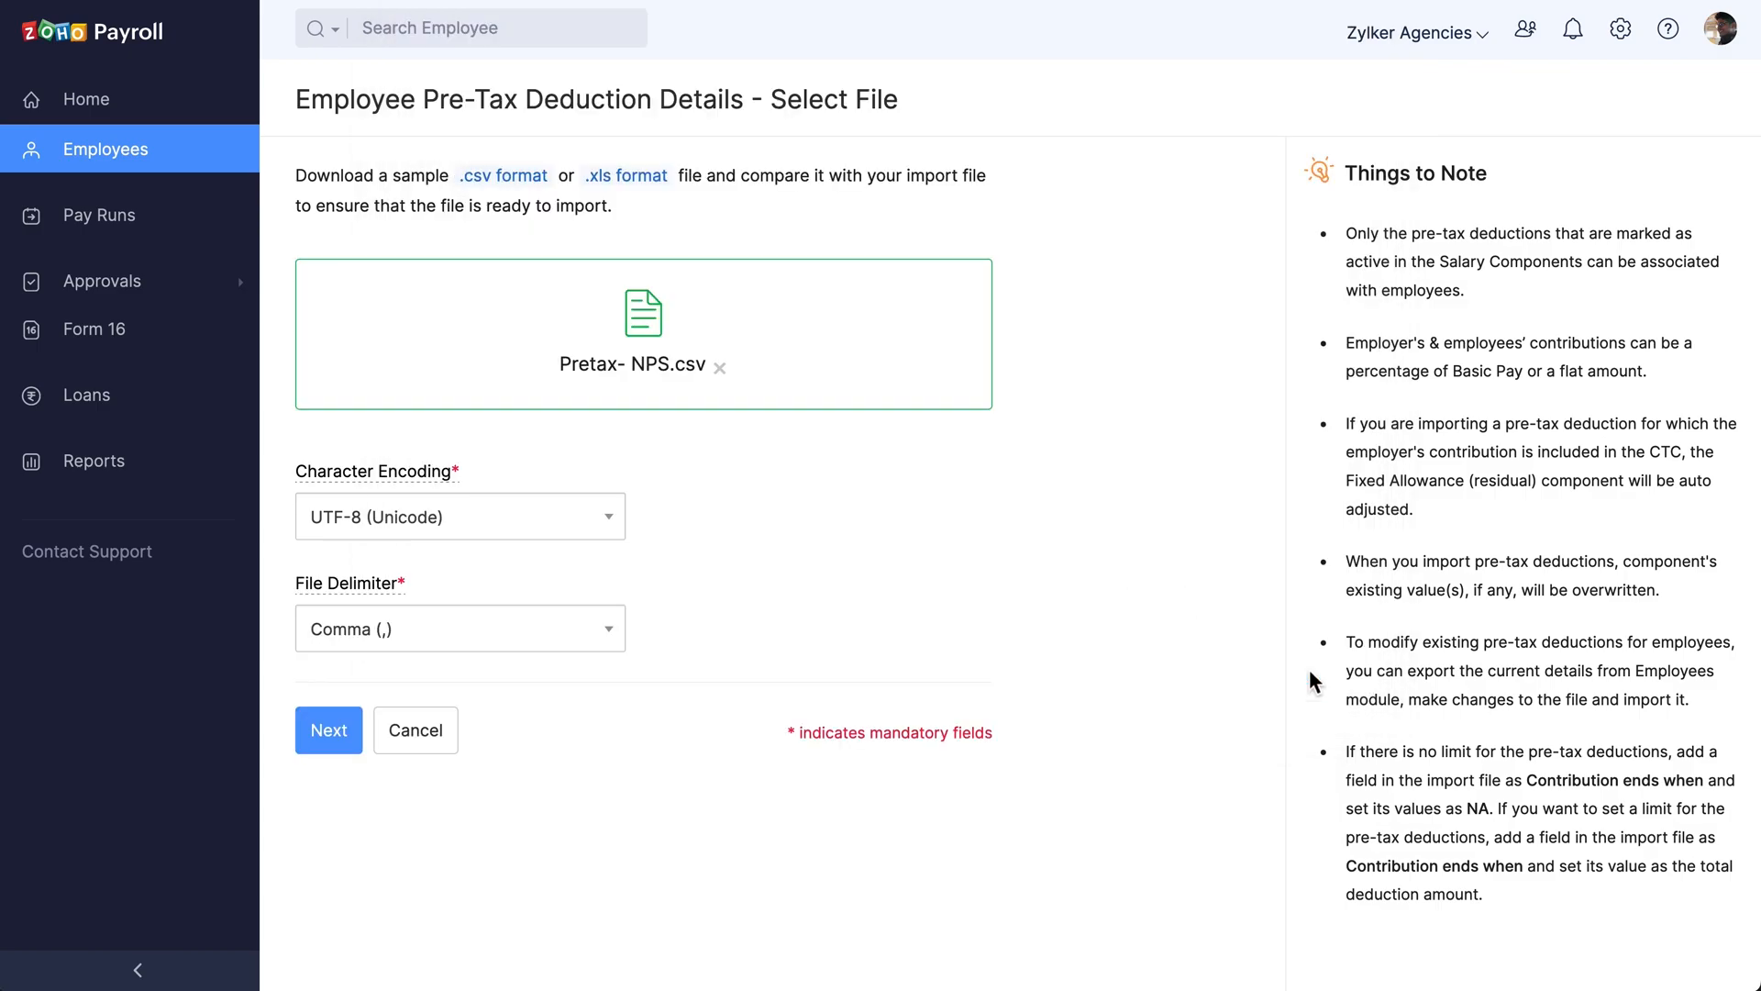
{"action": "left_click", "coordinate": [347, 737]}
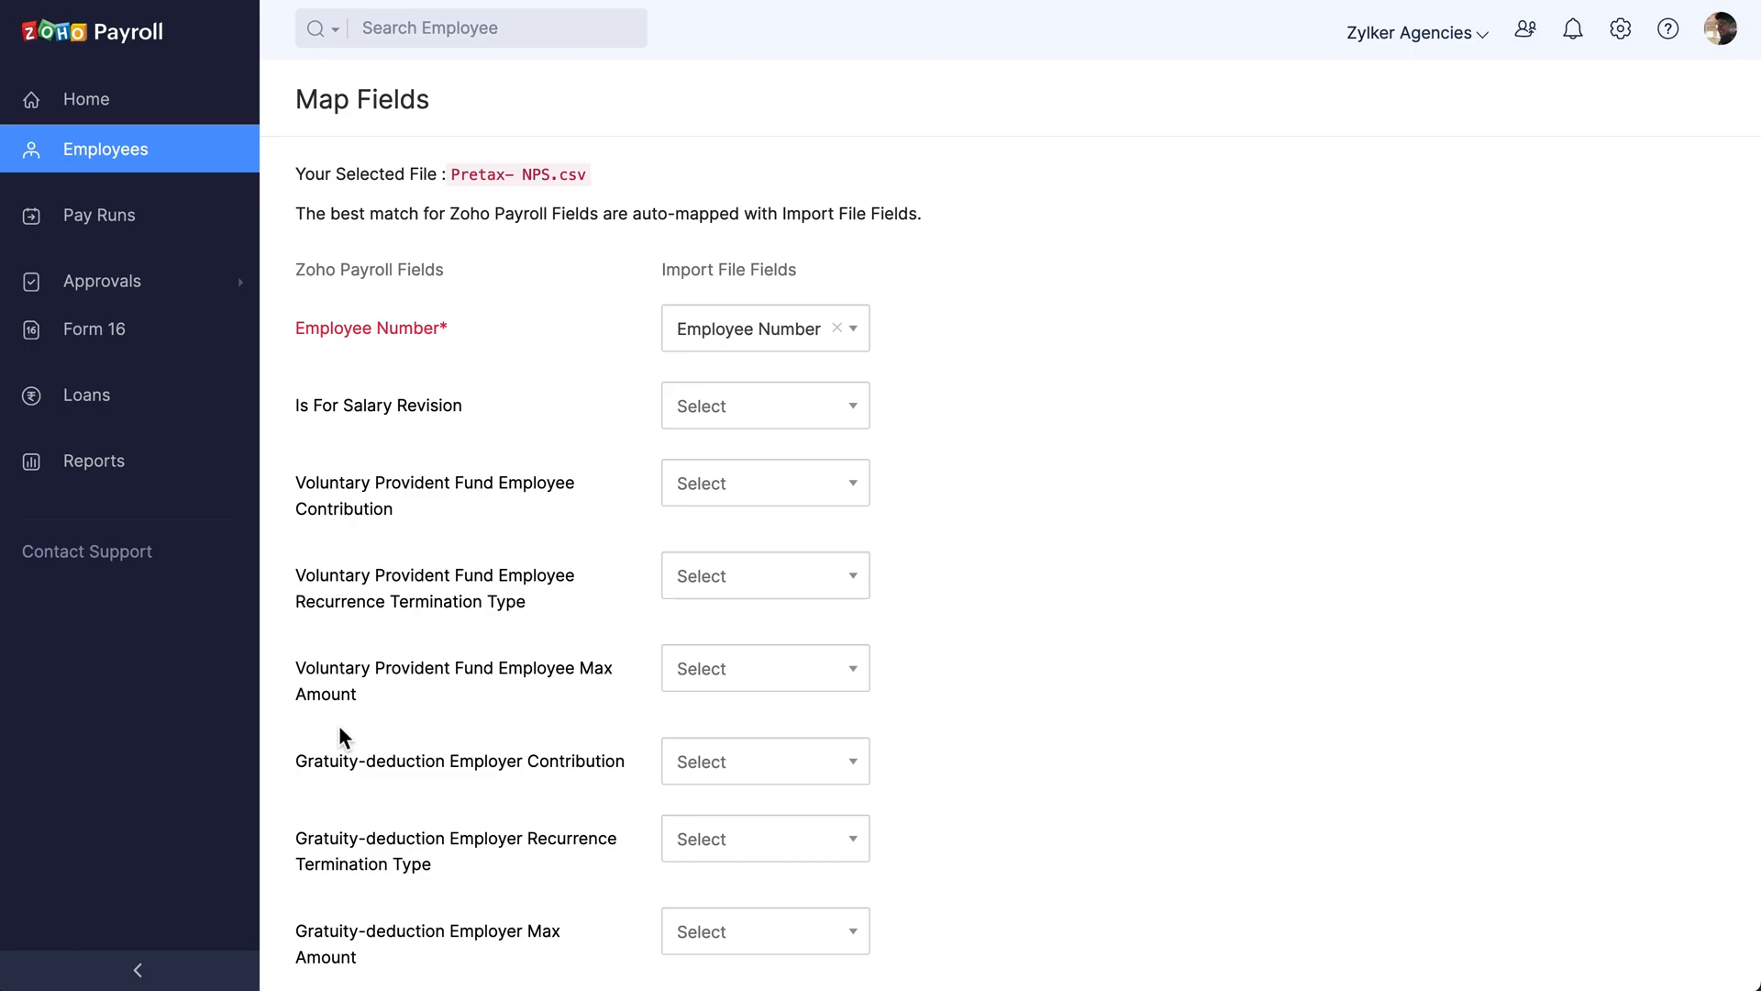
- Accept the auto-mapped NPS fields with the selection preferences saved for future imports, and import the pre-tax deduction details
{"action": "scroll", "coordinate": [713, 801], "scroll_direction": "down", "scroll_amount": 2}
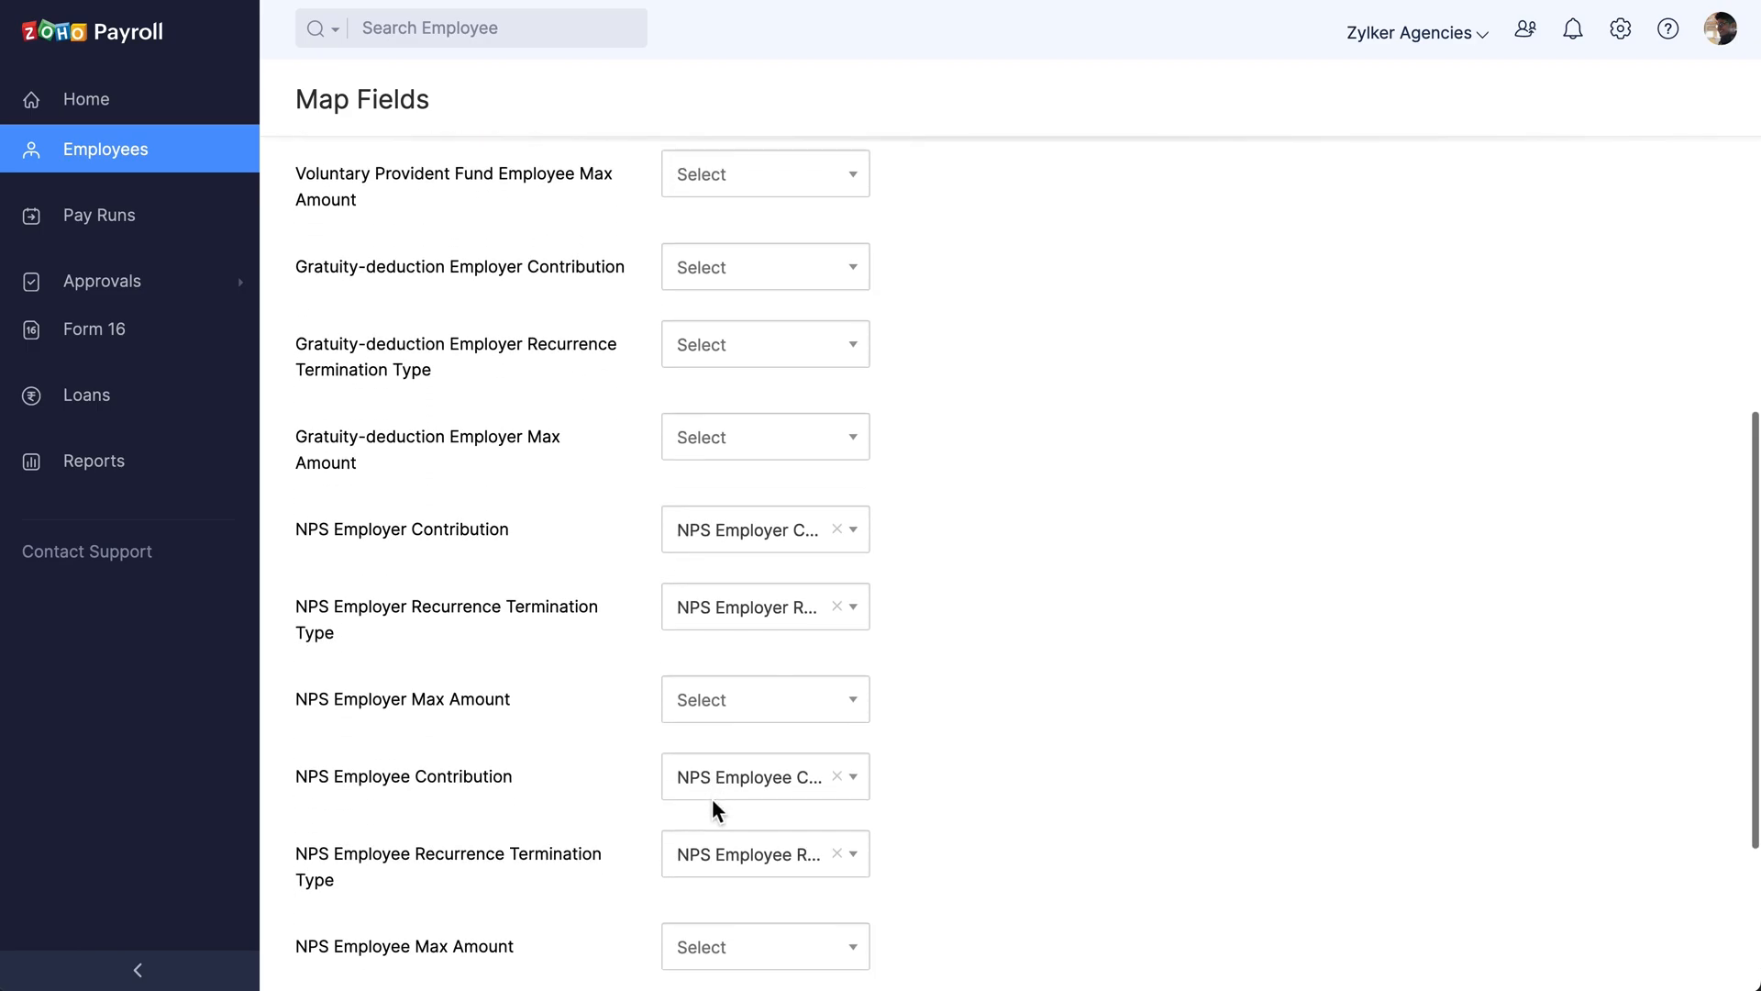
{"action": "left_click", "coordinate": [795, 539]}
{"action": "left_click", "coordinate": [794, 541]}
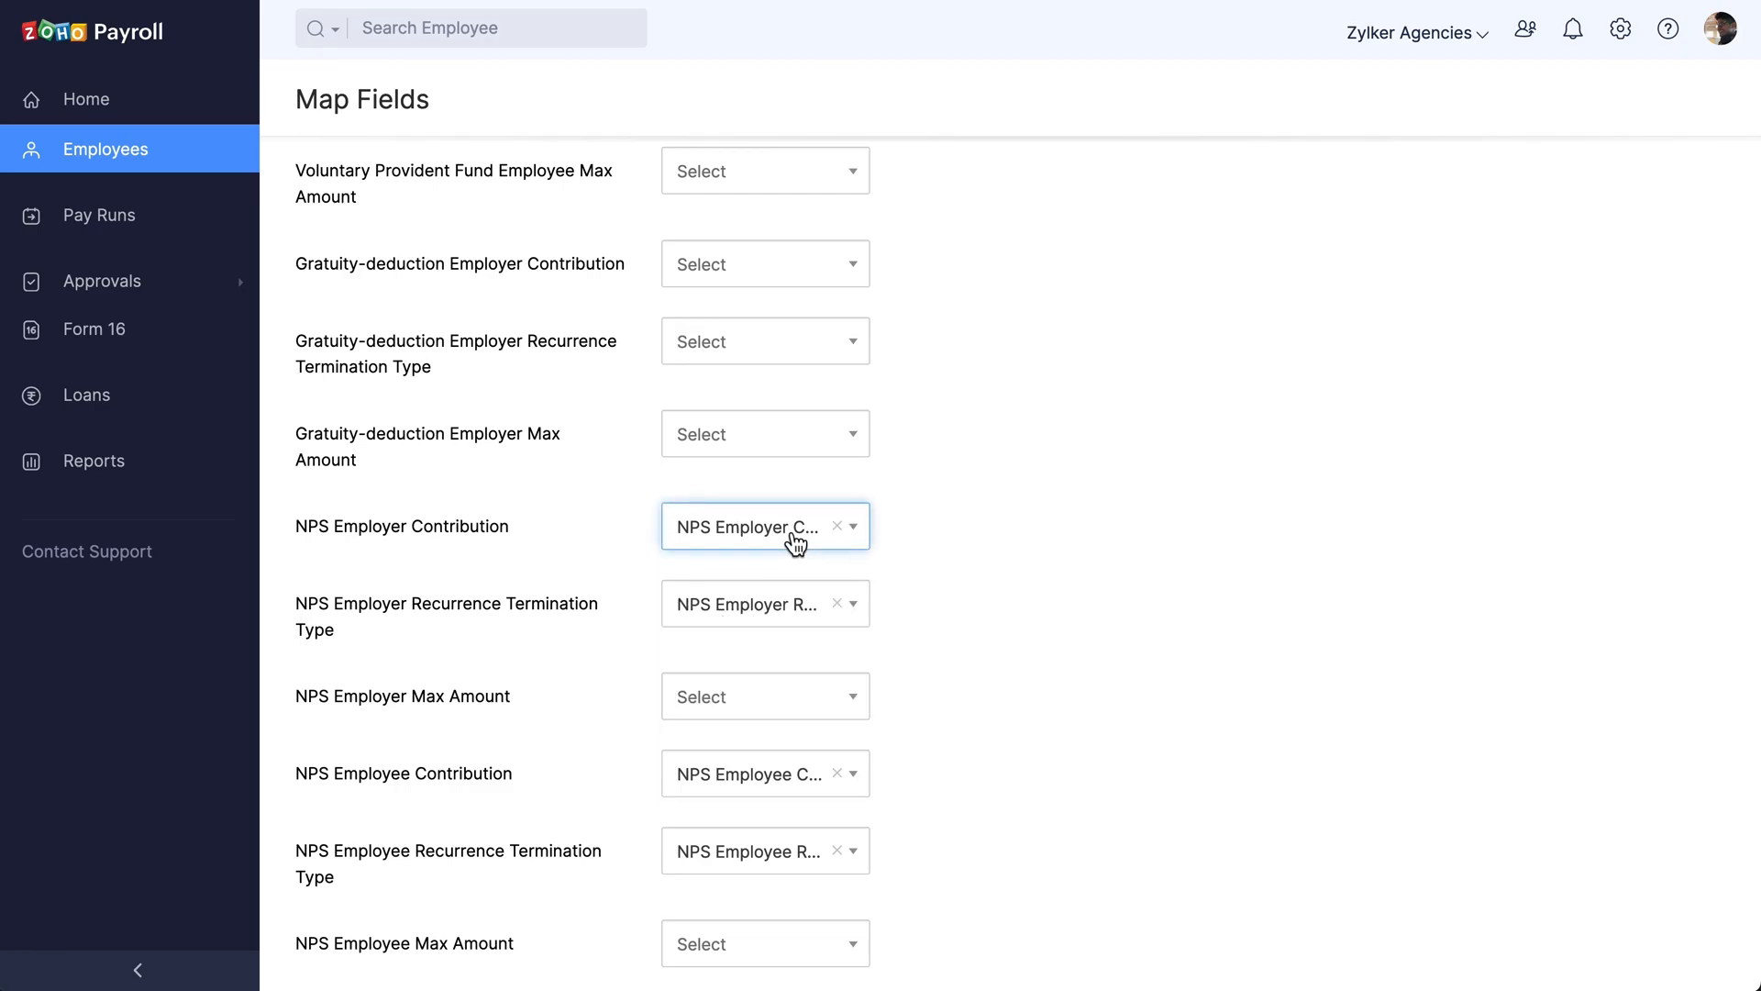
{"action": "scroll", "coordinate": [791, 542], "scroll_direction": "down", "scroll_amount": 3}
{"action": "left_click", "coordinate": [754, 653]}
{"action": "left_click", "coordinate": [754, 653]}
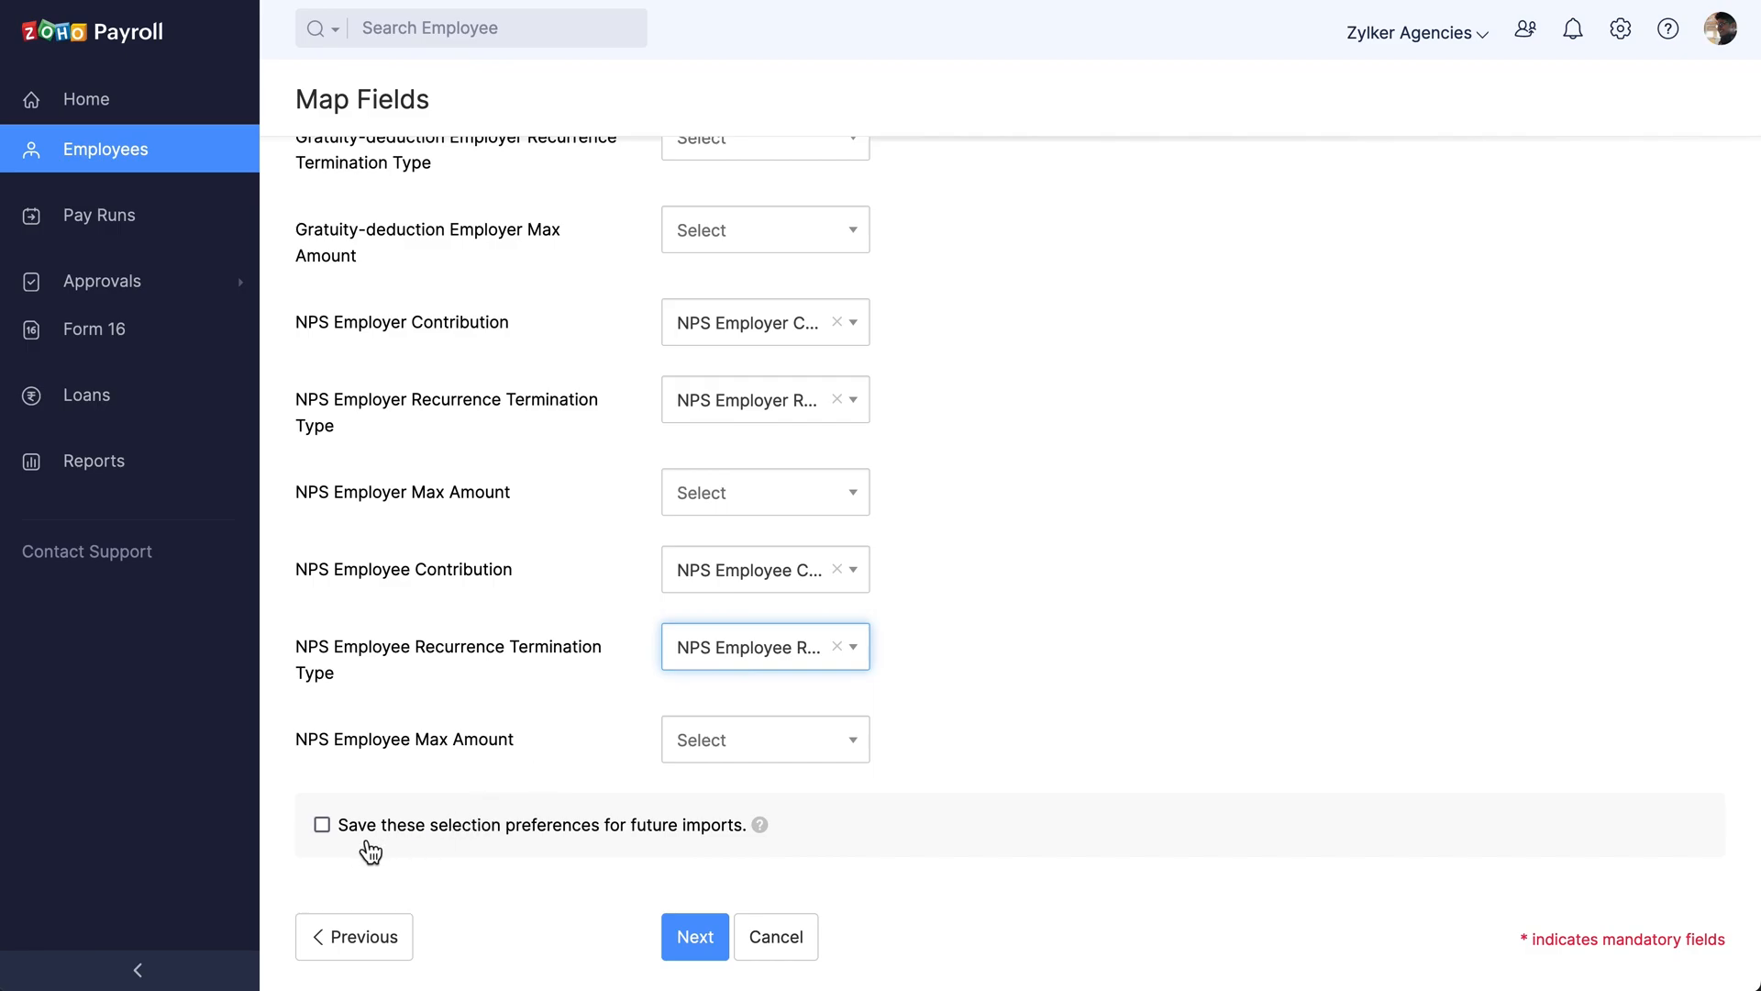
{"action": "left_click", "coordinate": [322, 825]}
{"action": "left_click", "coordinate": [692, 935]}
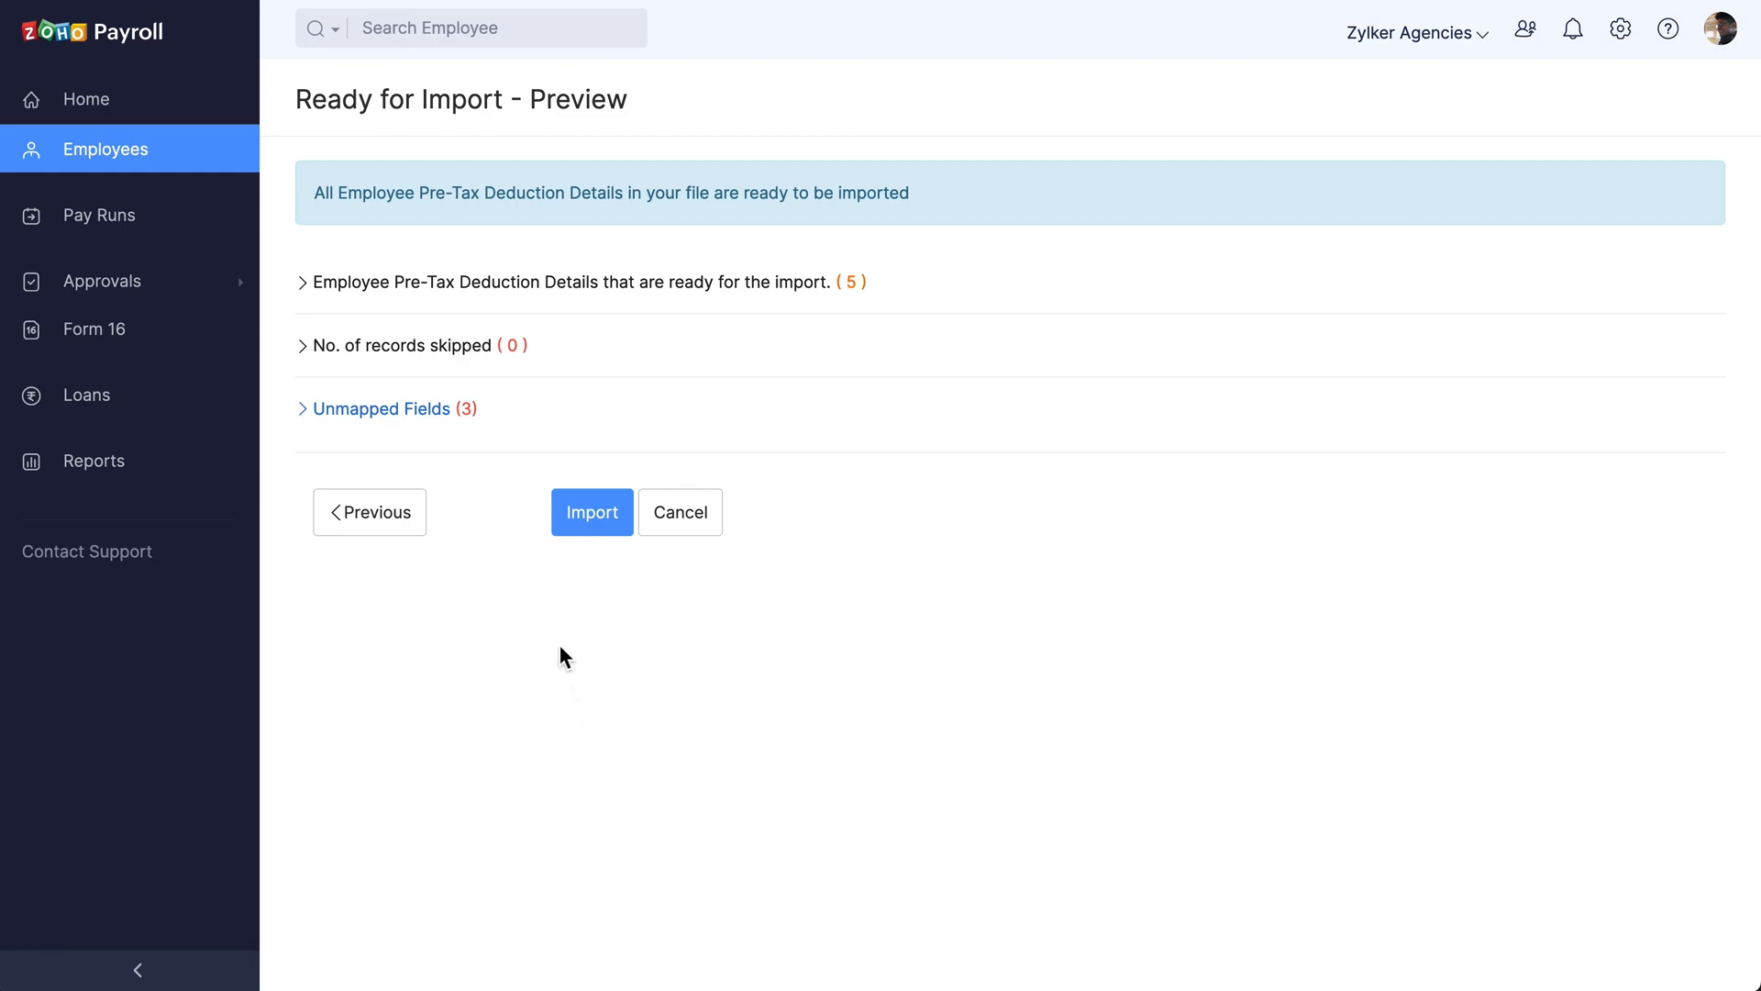
{"action": "left_click", "coordinate": [610, 536]}
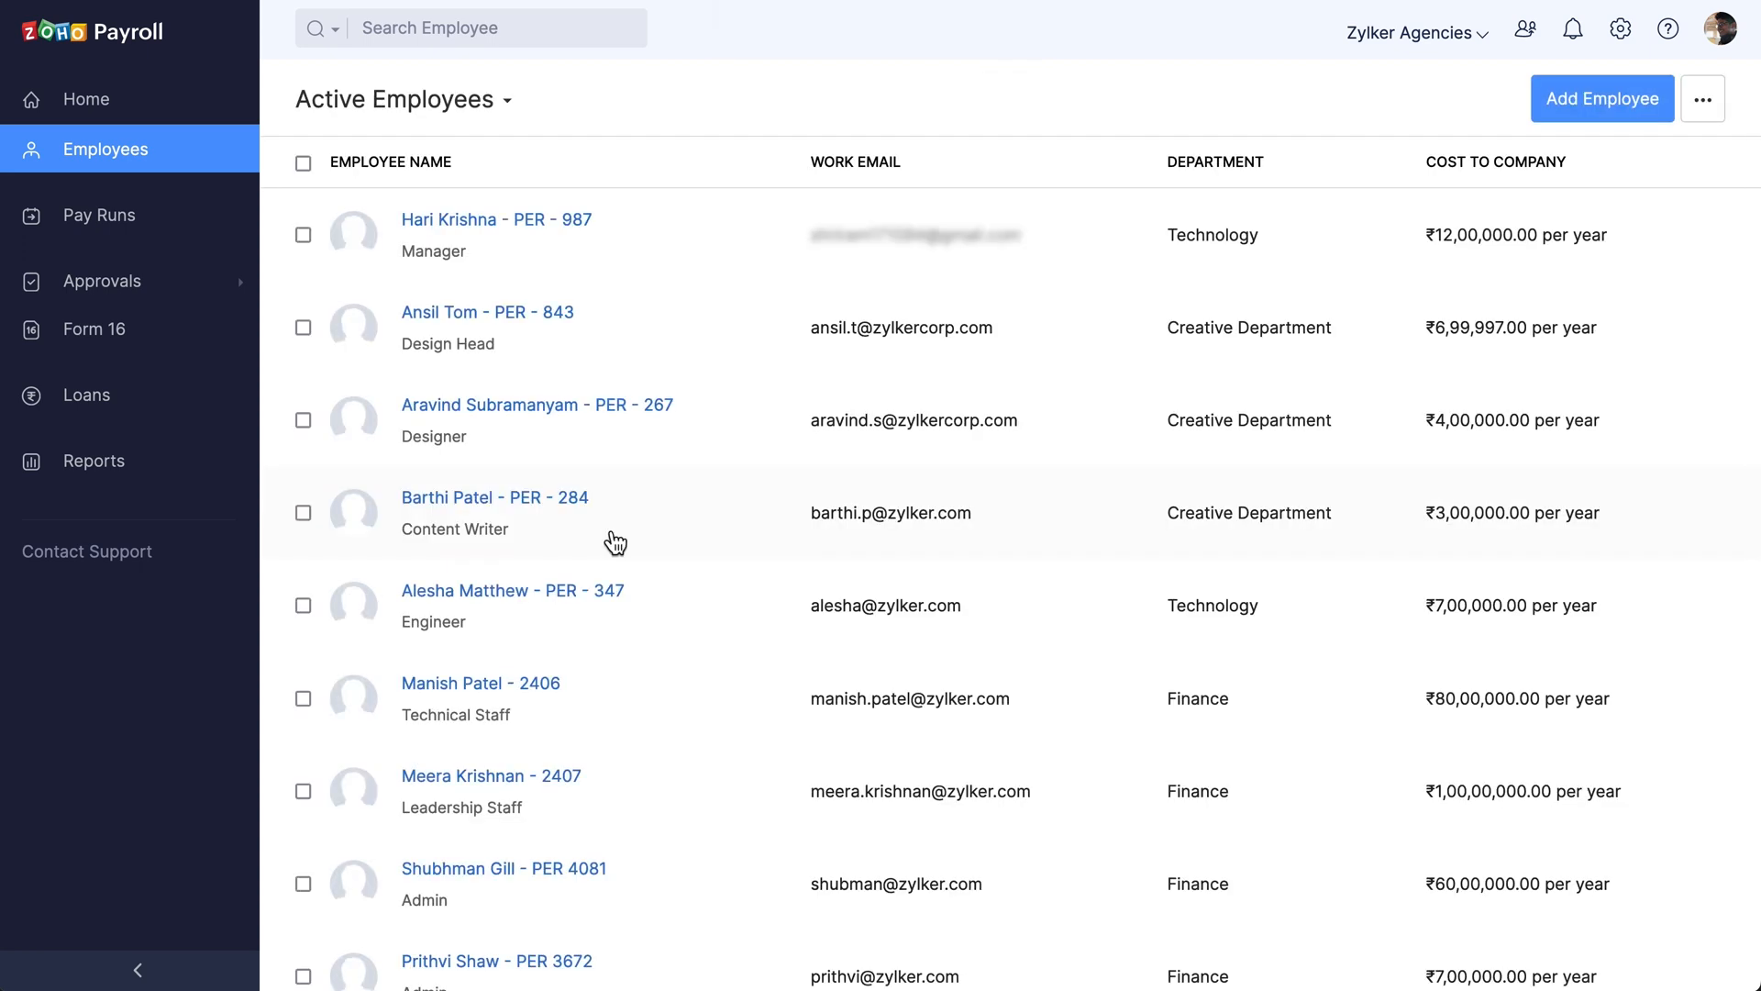
- Open the Designer employee's salary details and review the salary components and NPS deduction
{"action": "left_click", "coordinate": [737, 437]}
{"action": "left_click", "coordinate": [485, 155]}
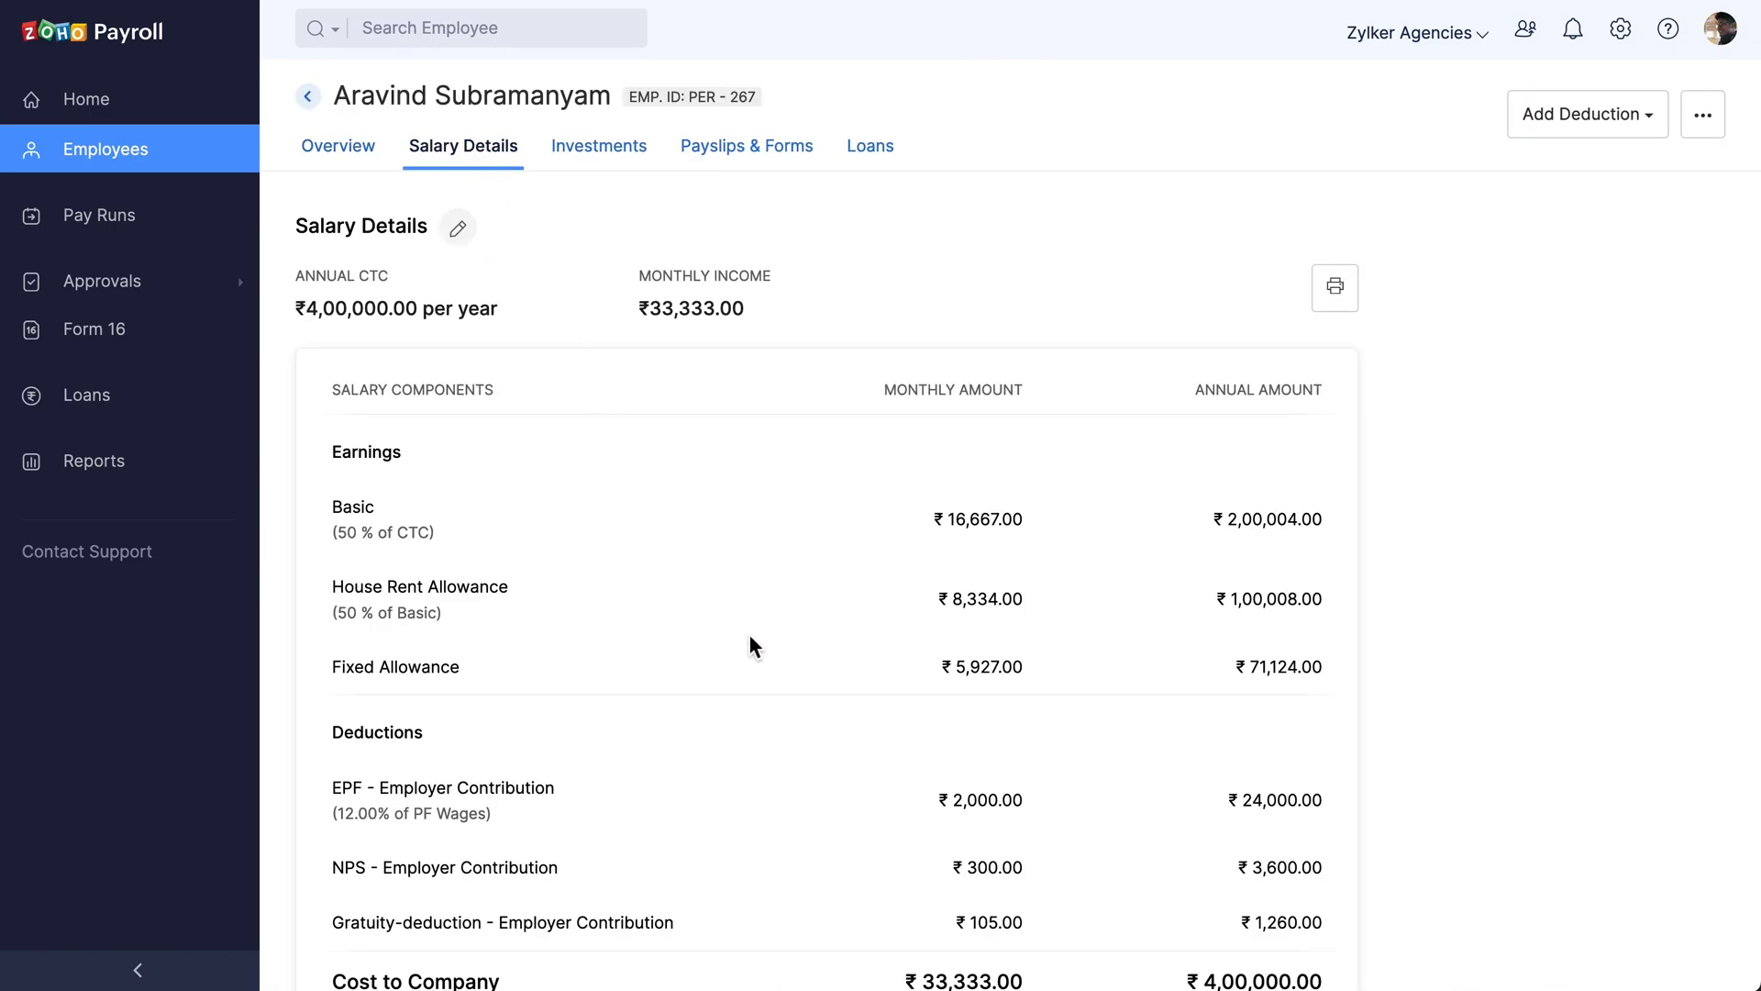
{"action": "scroll", "coordinate": [750, 642], "scroll_direction": "down", "scroll_amount": 2}
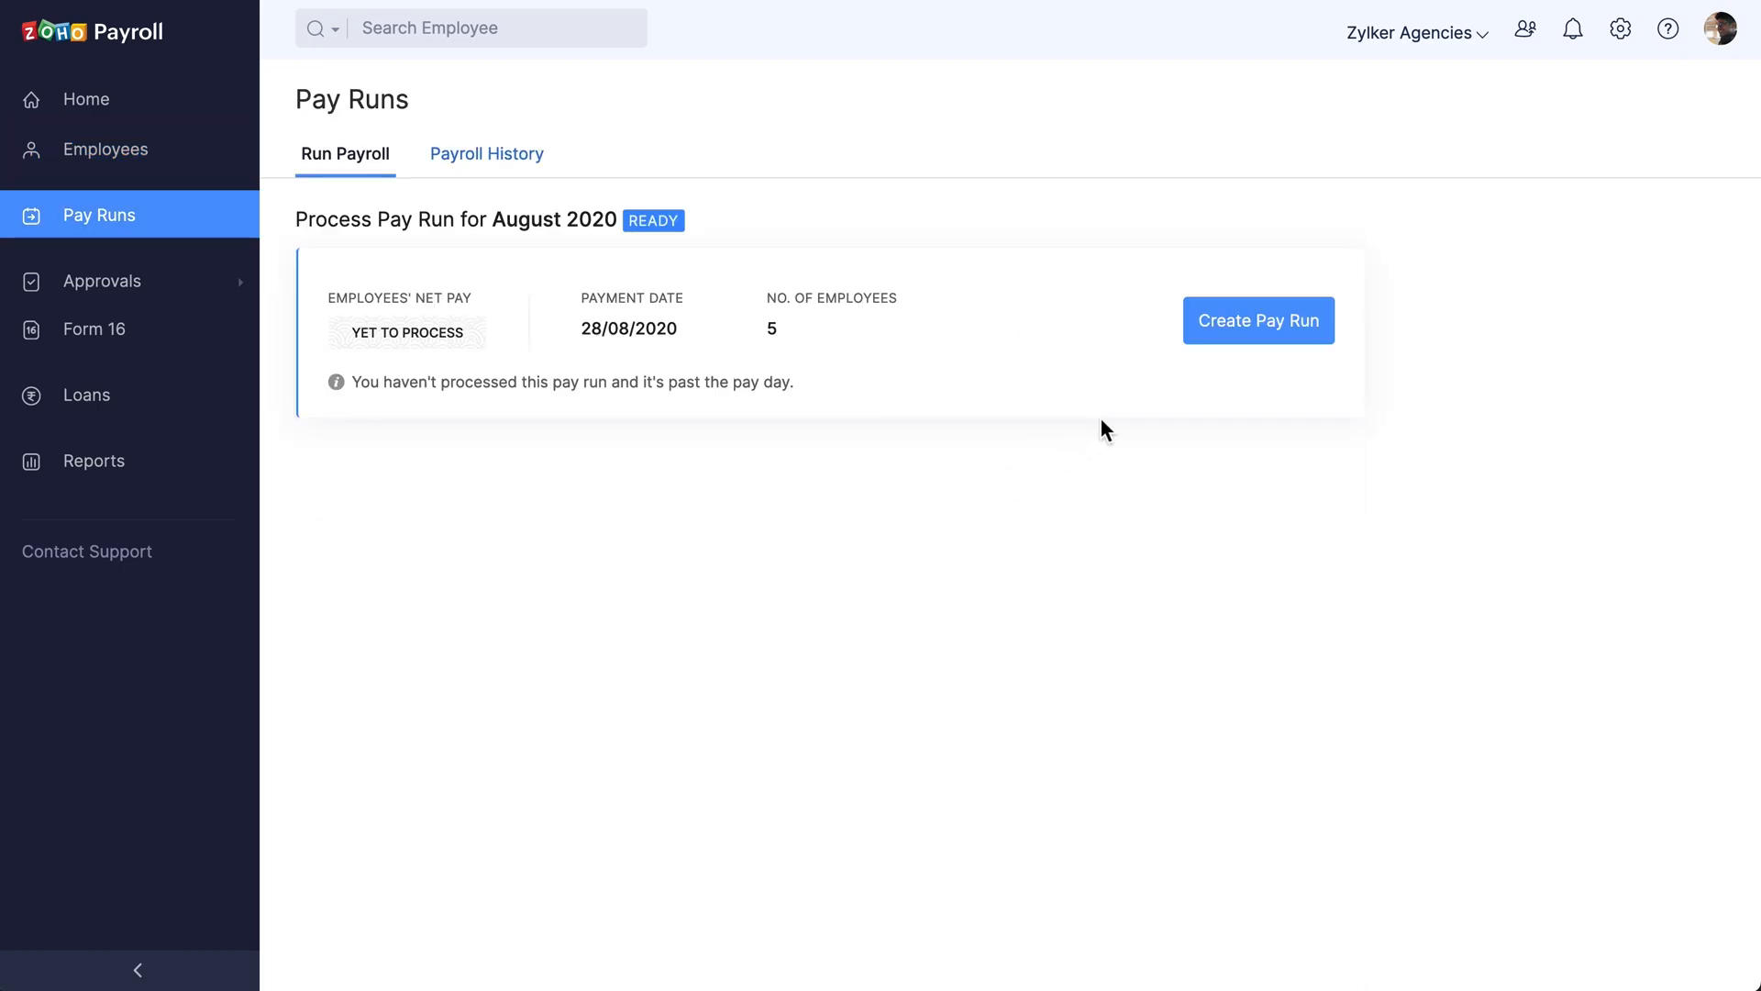
- Create the August 2020 pay run, and review the Manager's TDS sheet through the deductions under Chapter VI-A
{"action": "left_click", "coordinate": [1259, 334]}
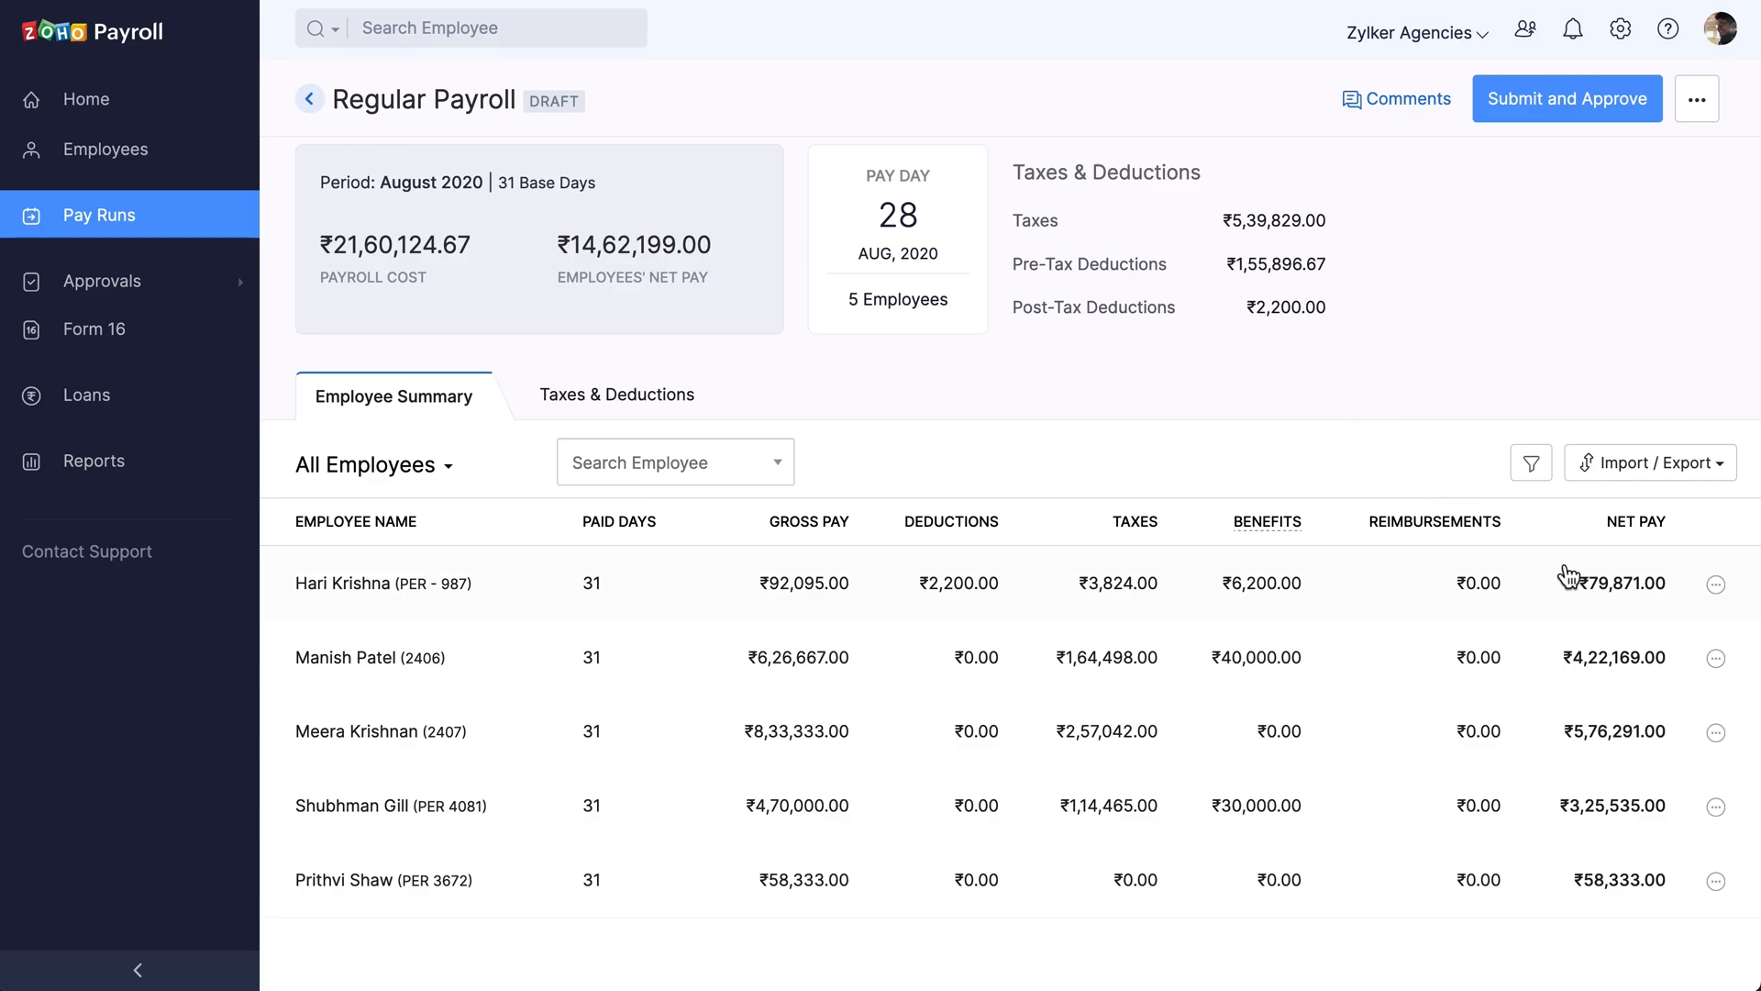
{"action": "left_click", "coordinate": [1716, 585]}
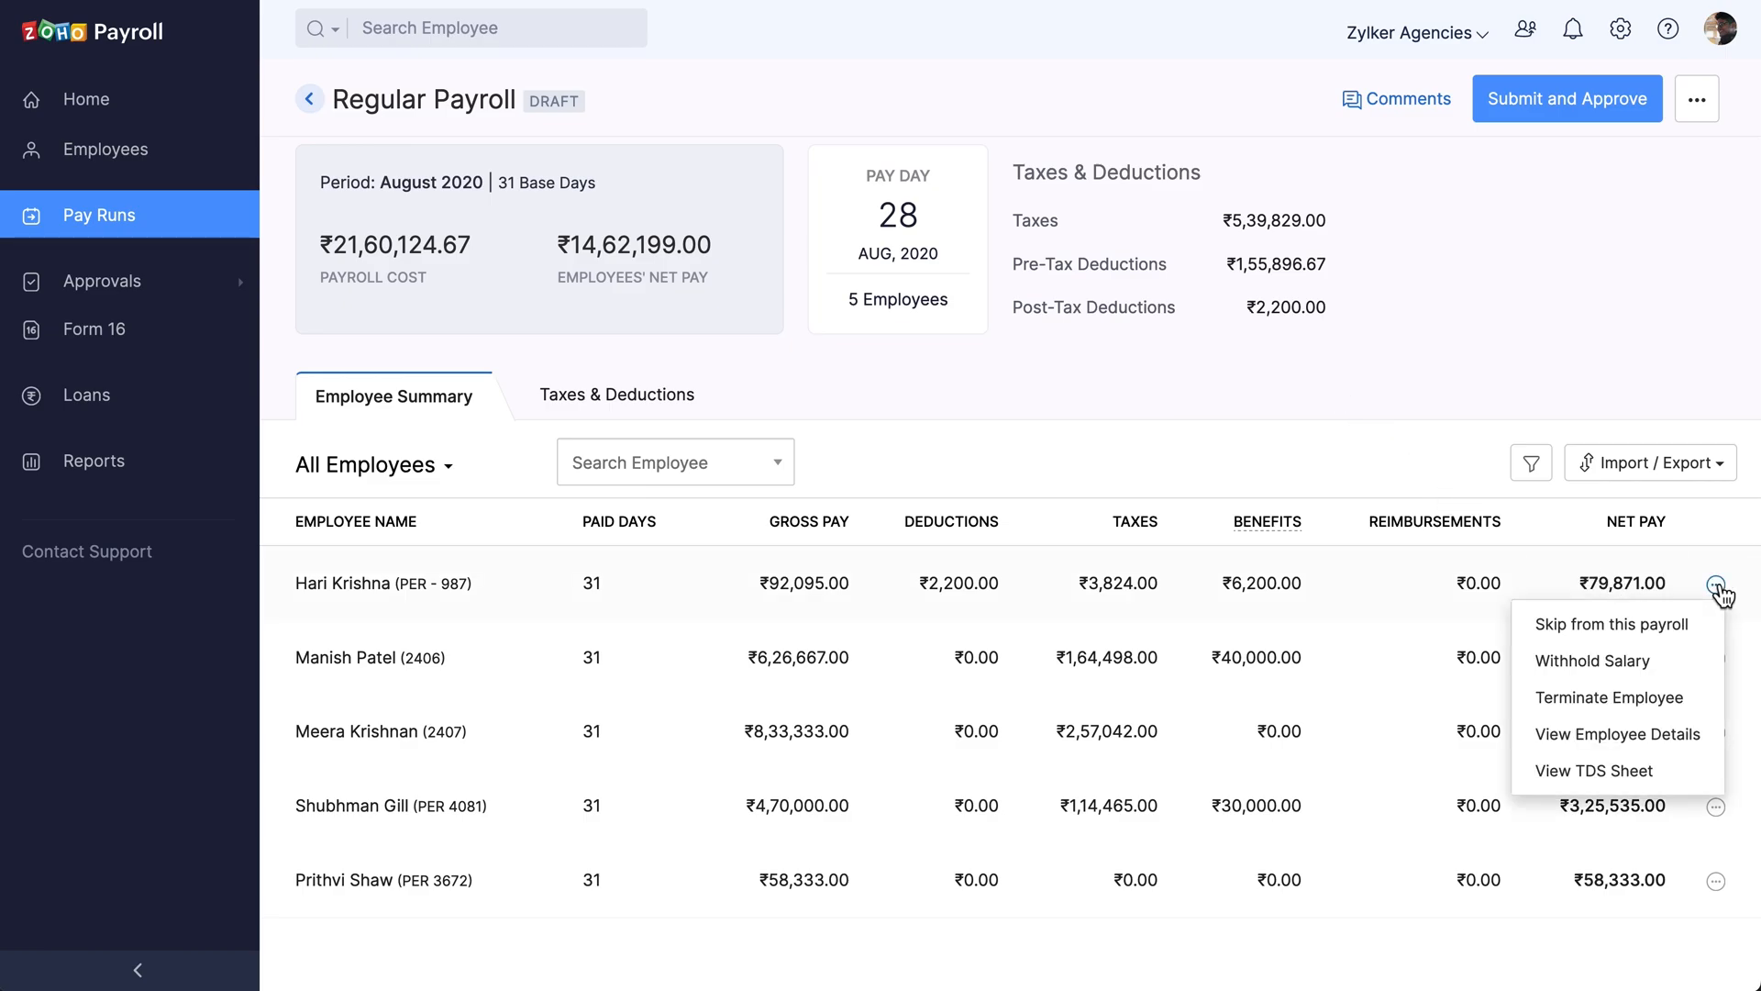
{"action": "left_click", "coordinate": [1667, 774]}
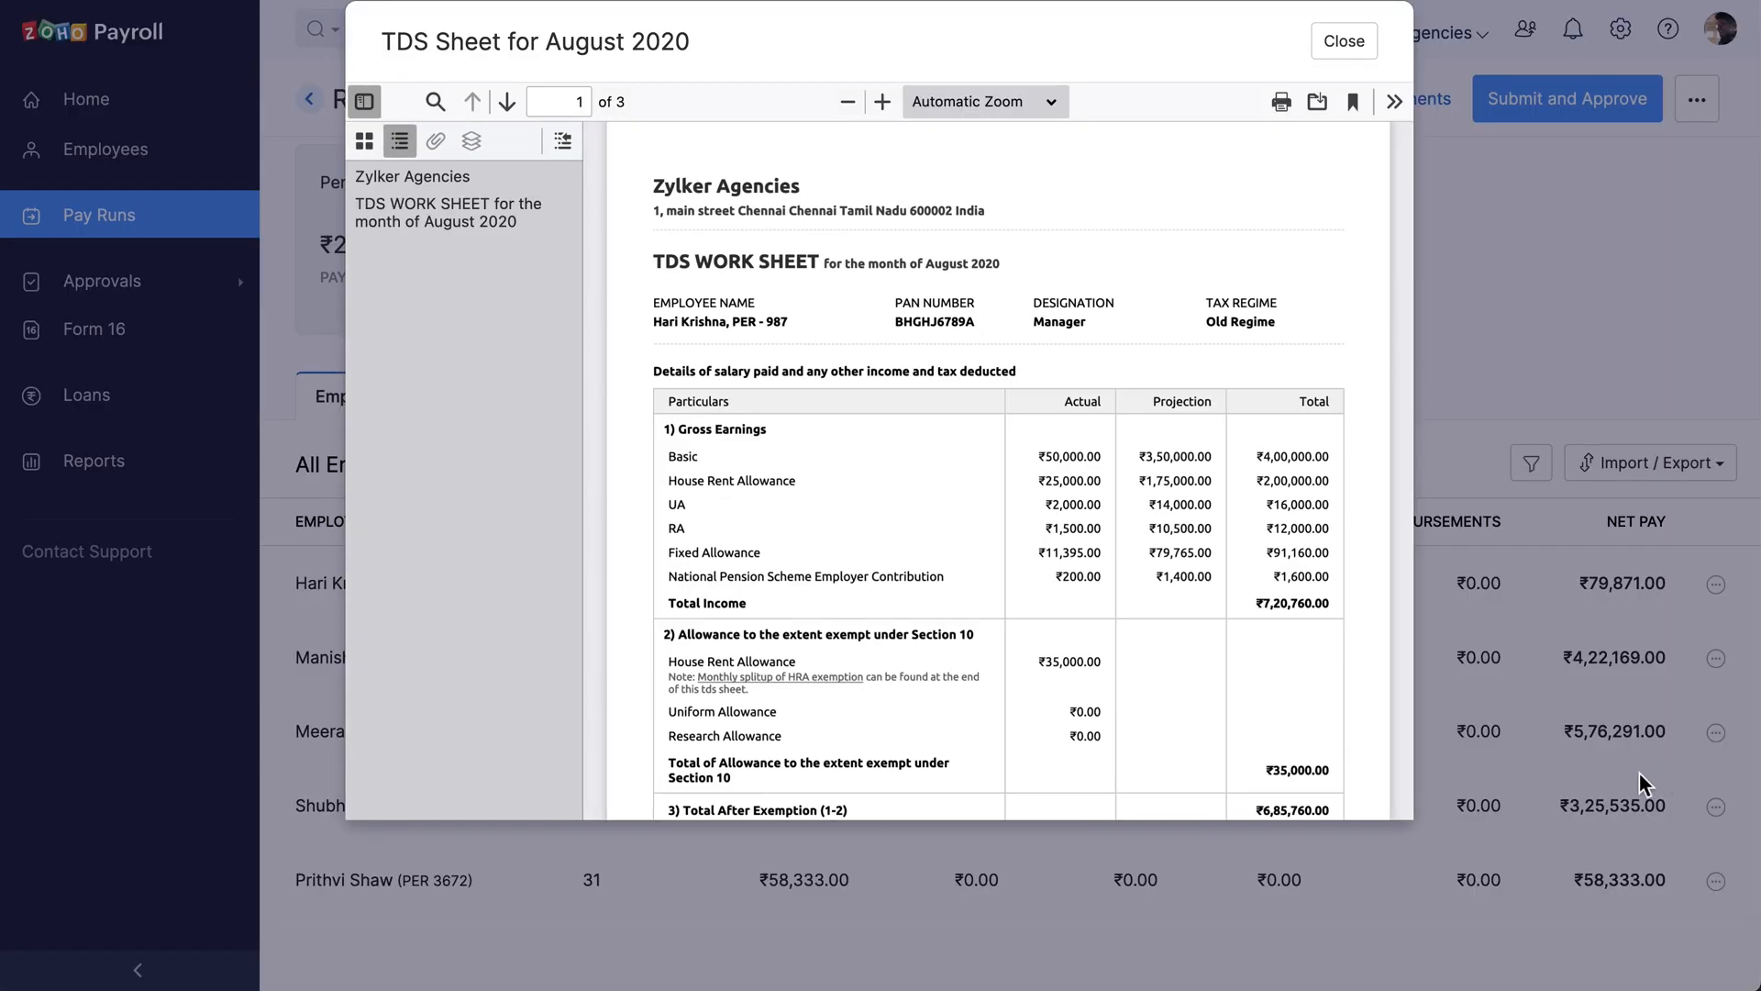
{"action": "scroll", "coordinate": [1298, 723], "scroll_direction": "down", "scroll_amount": 3}
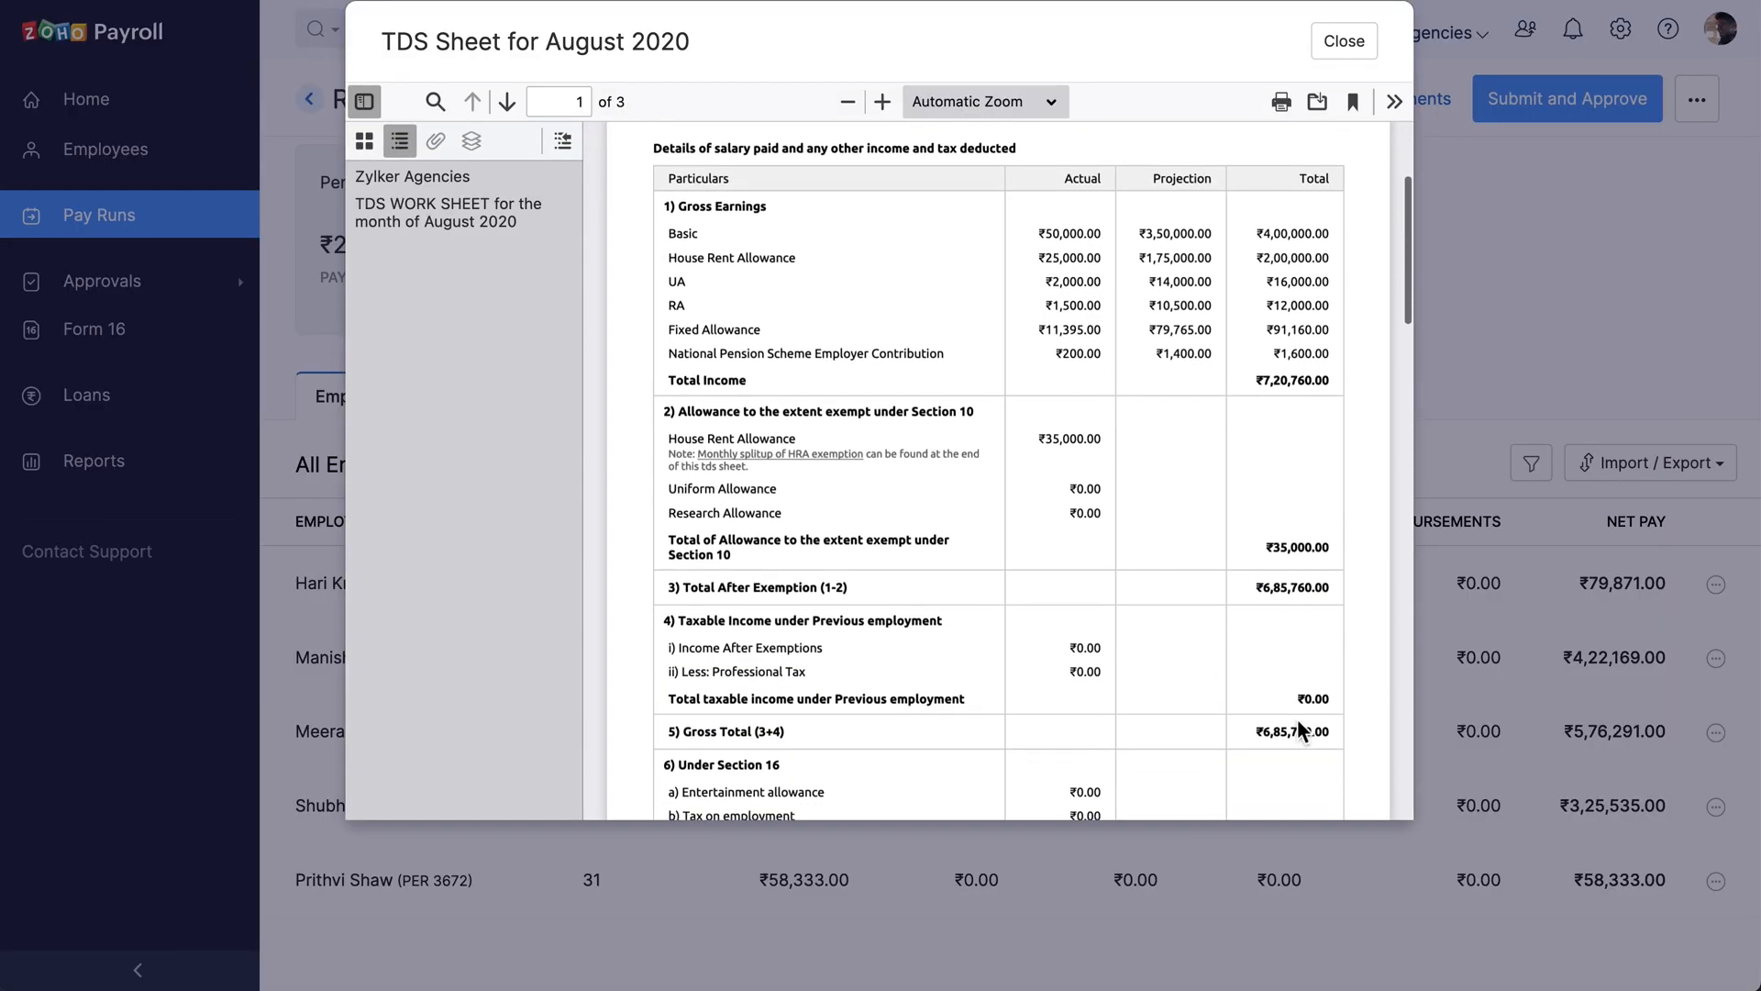
{"action": "scroll", "coordinate": [1297, 723], "scroll_direction": "down", "scroll_amount": 5}
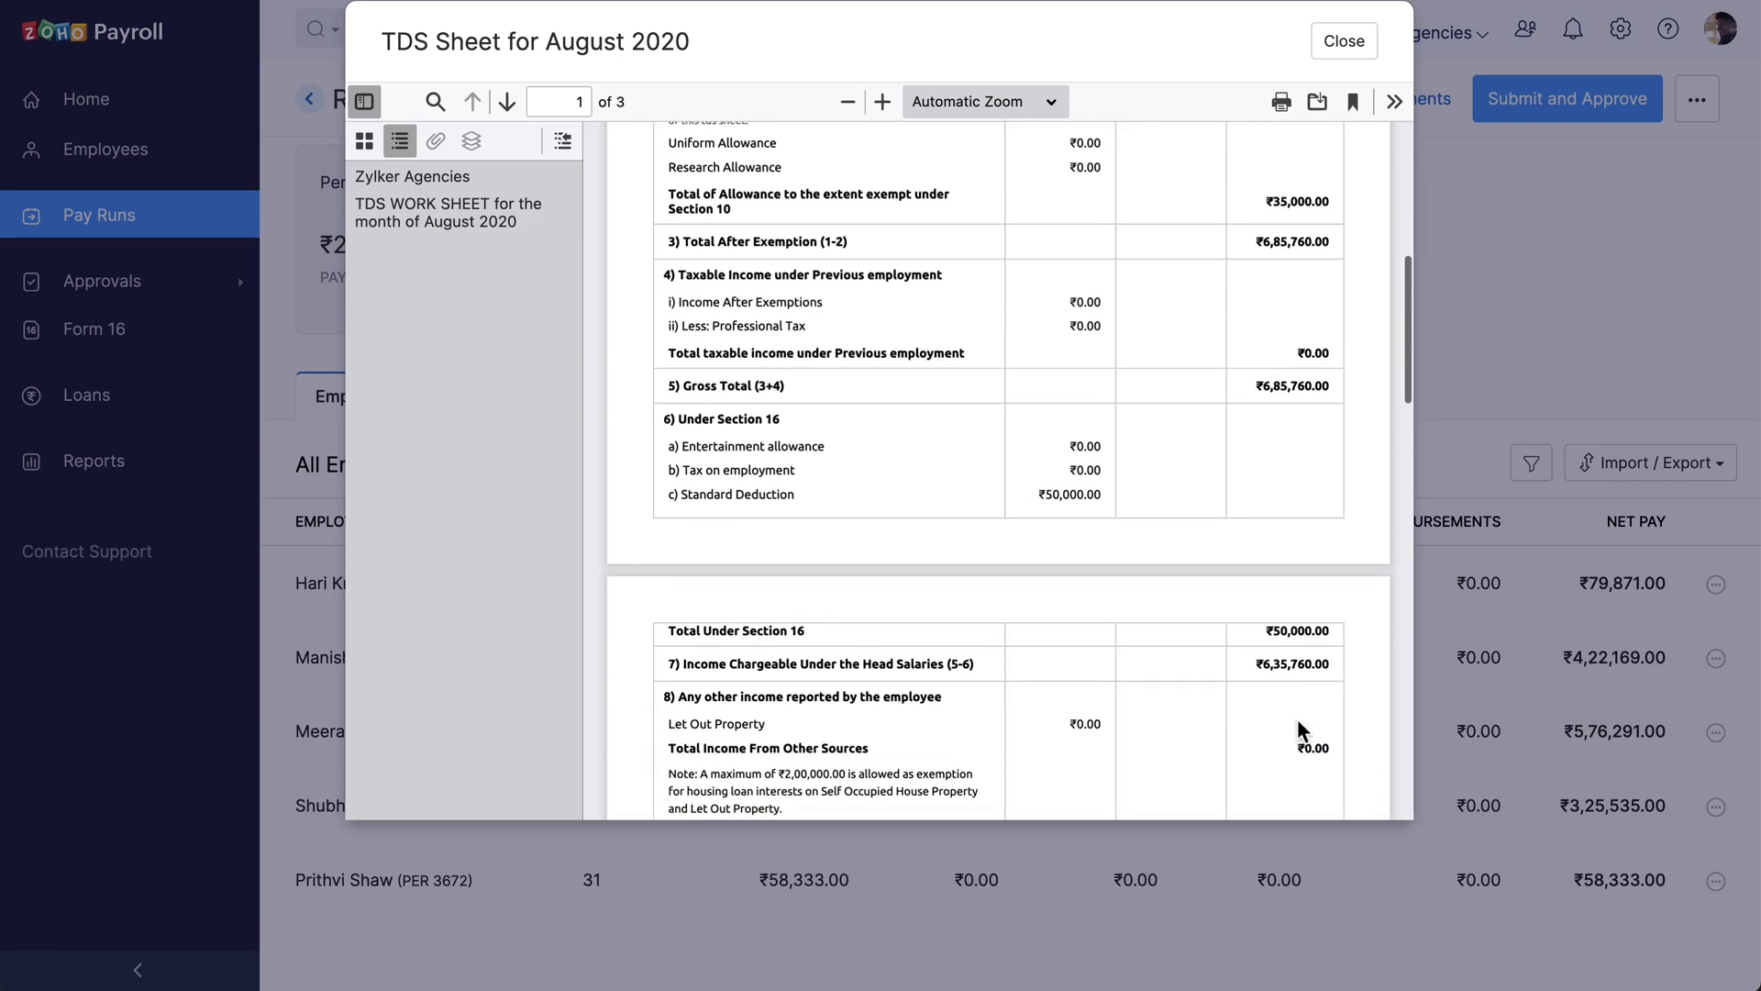
{"action": "scroll", "coordinate": [1298, 725], "scroll_direction": "down", "scroll_amount": 6}
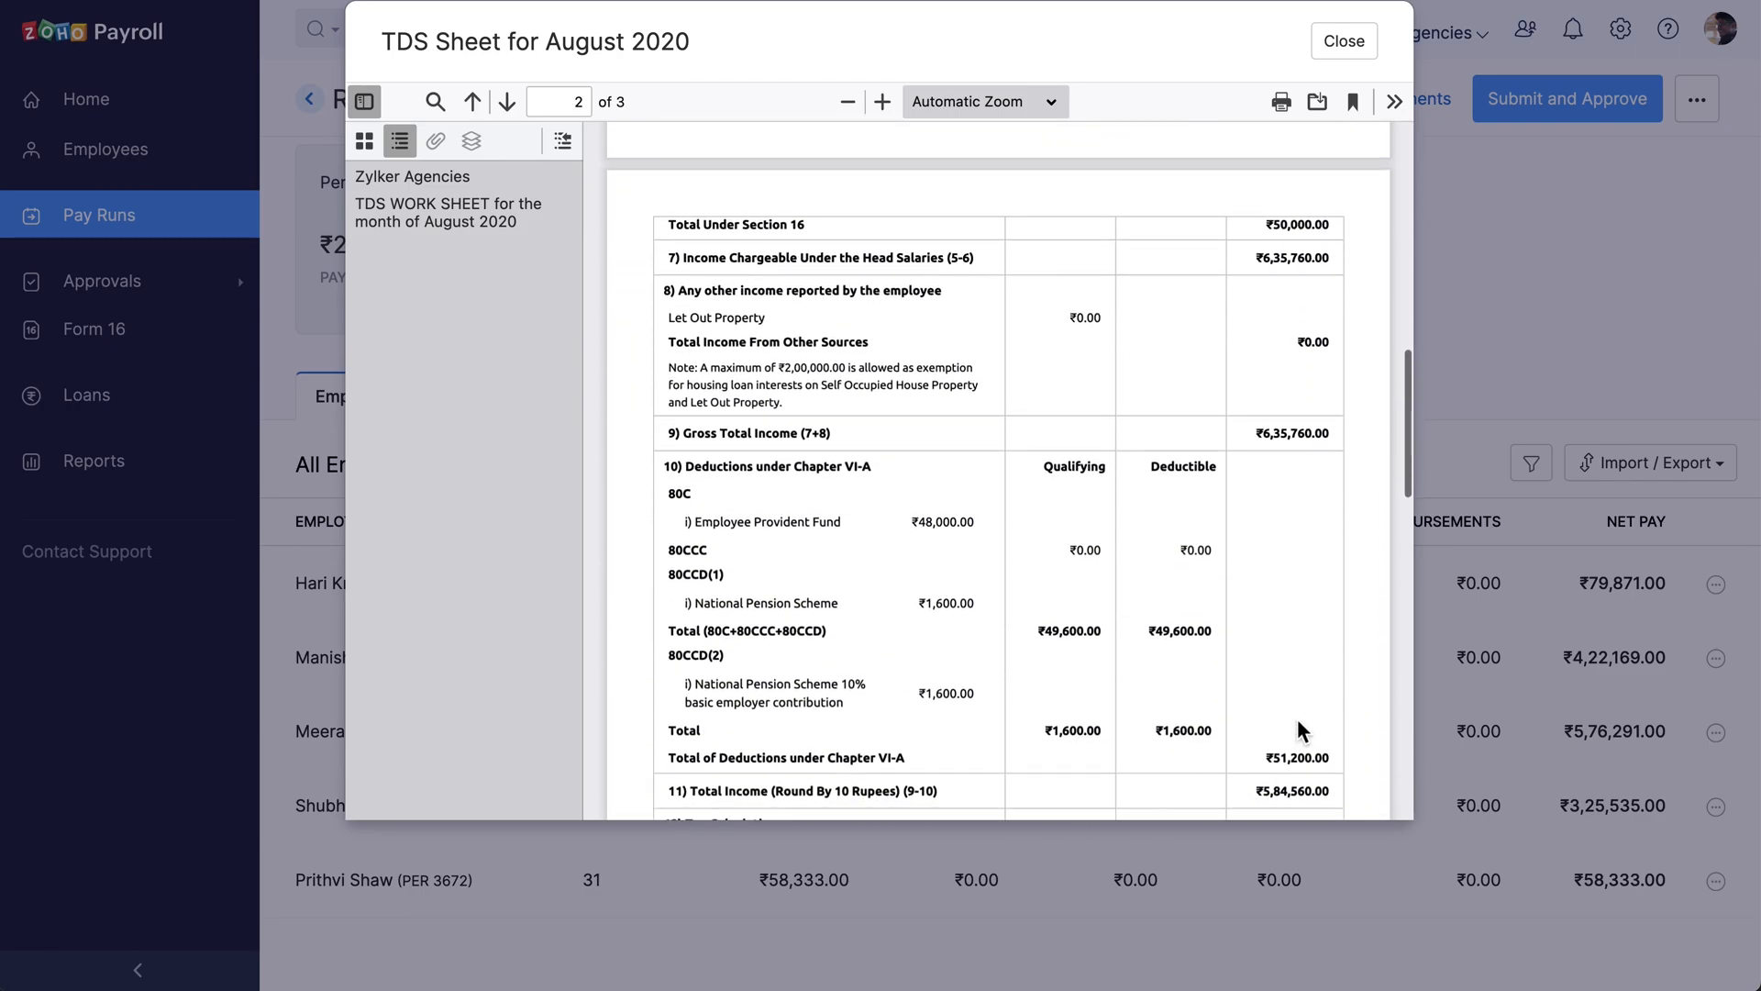